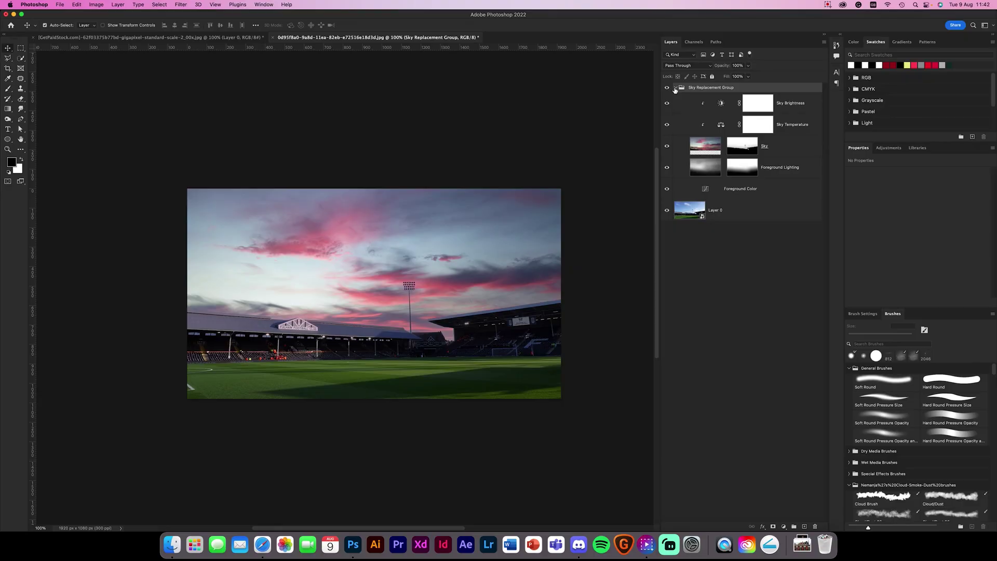
# Collapse the Sky Replacement Group and toggle its visibility to compare the original and replaced skies.
pyautogui.click(669, 90)
pyautogui.click(667, 88)
pyautogui.click(667, 89)
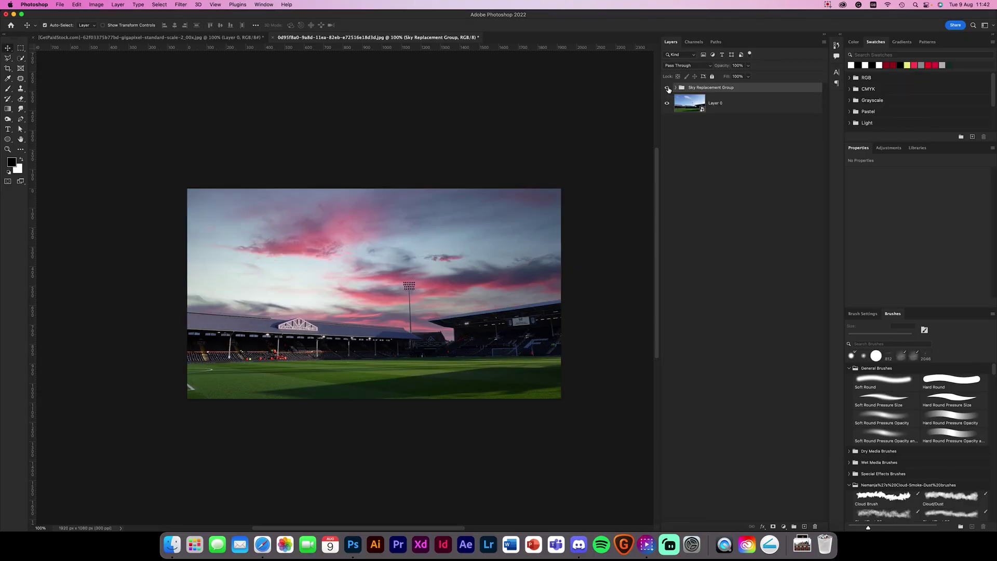
pyautogui.click(668, 88)
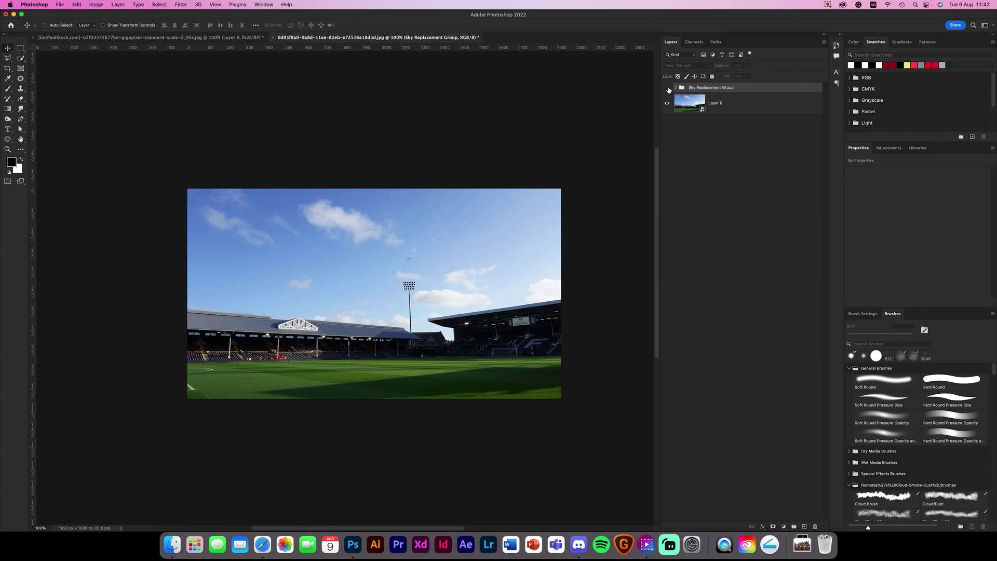
pyautogui.press('super+0')
pyautogui.press('super+1')
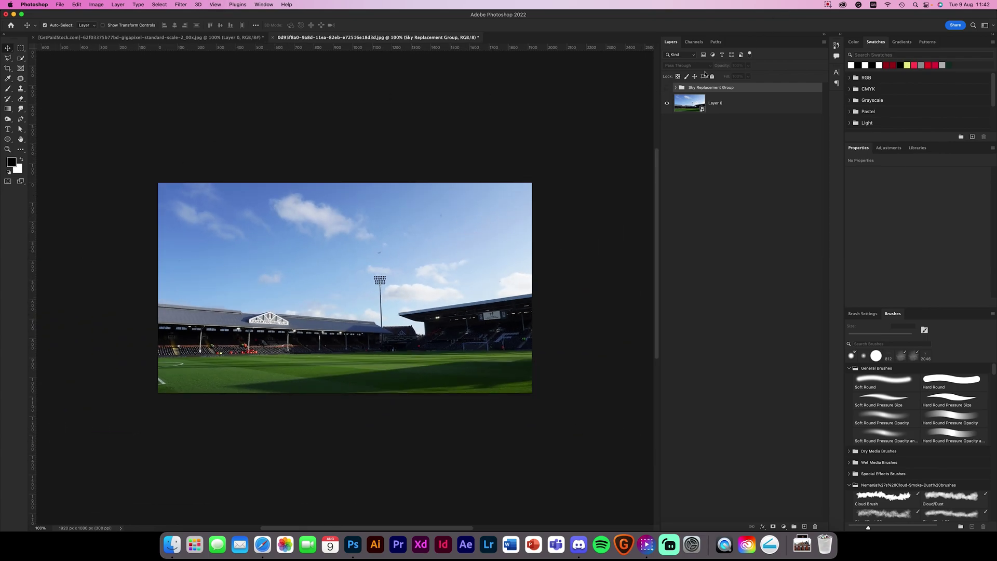
pyautogui.click(667, 88)
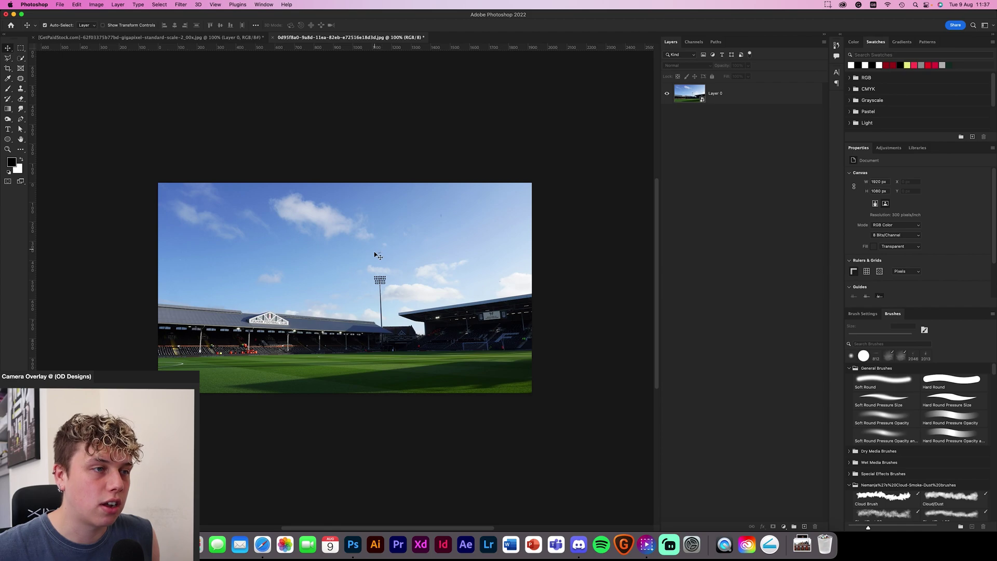
# Convert Layer 0, the stadium photo, to a Smart Object.
pyautogui.scroll(4, 378, 256)
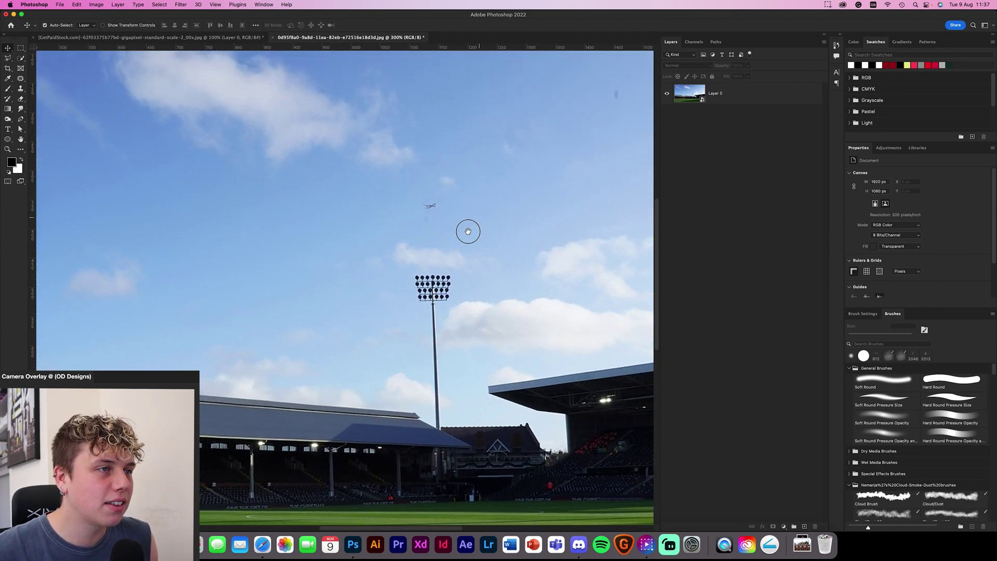
pyautogui.scroll(2, 467, 232)
pyautogui.scroll(-3, 420, 231)
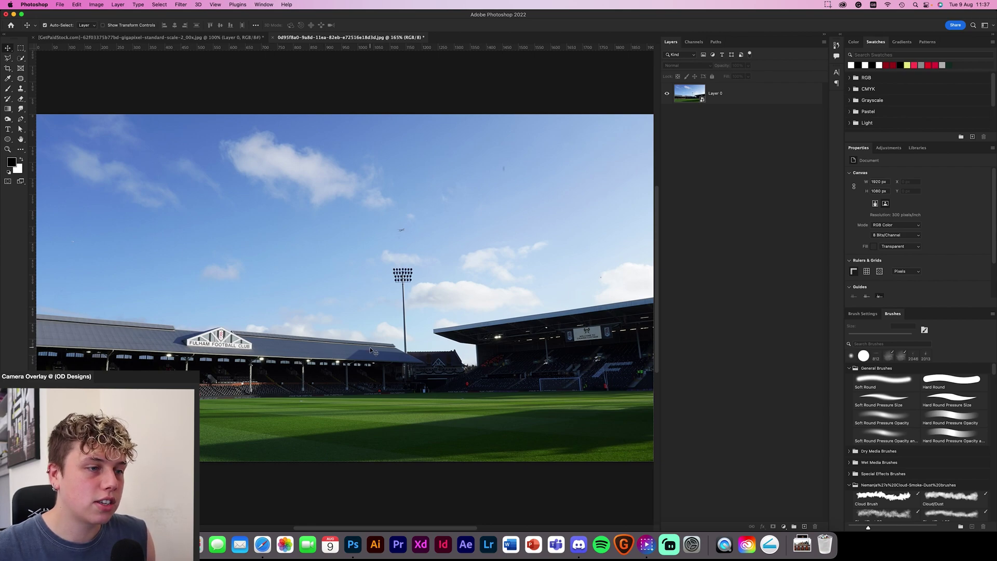
pyautogui.scroll(-2, 370, 346)
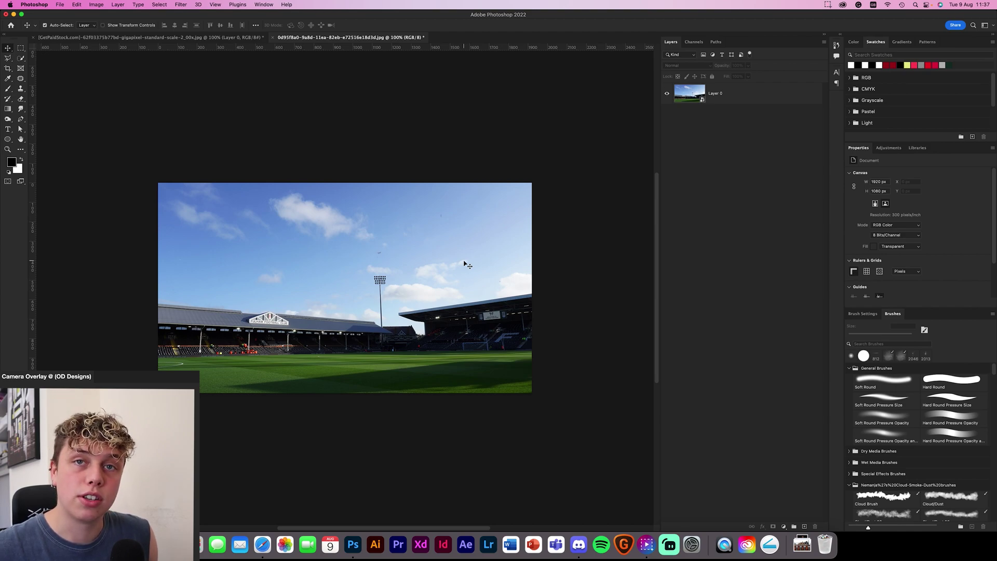
pyautogui.rightClick(764, 97)
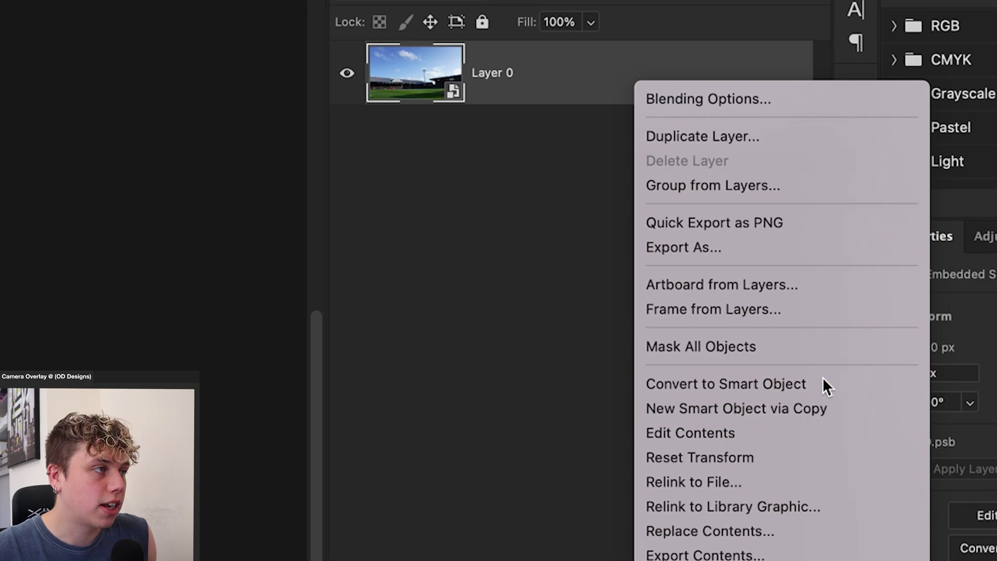
pyautogui.click(823, 381)
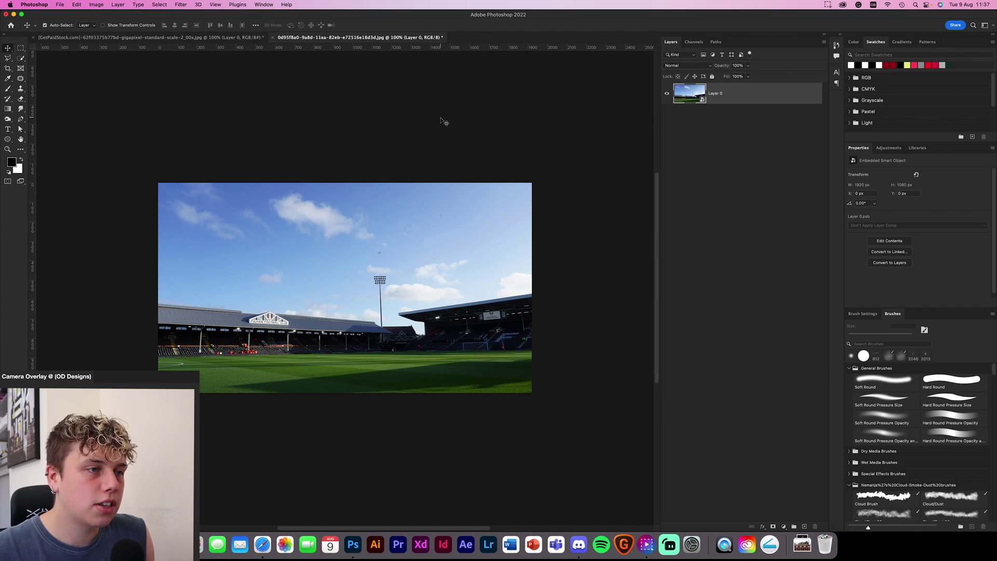
# Start Sky Replacement on the stadium layer and test Shift Edge at 100 before returning it to 0.
pyautogui.click(76, 4)
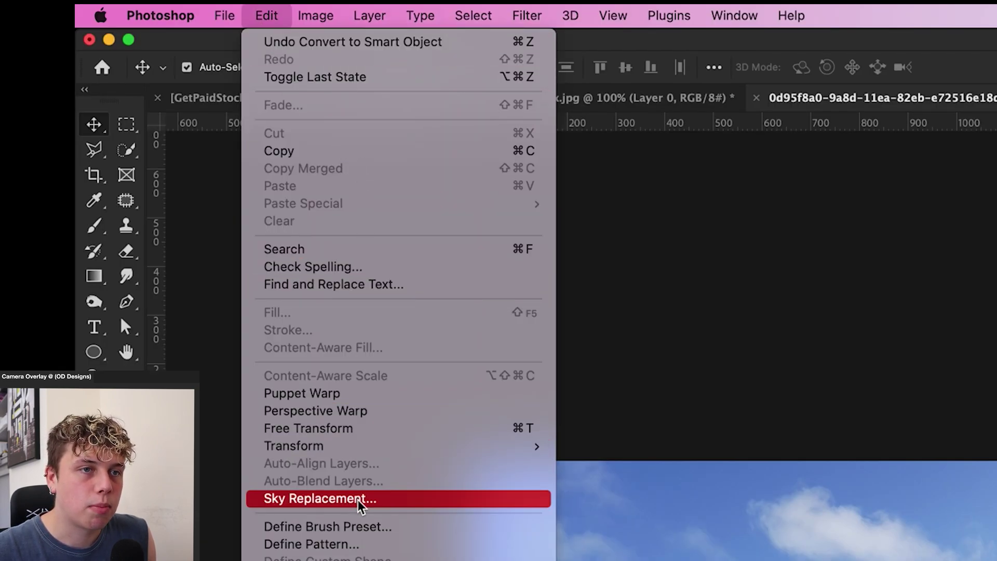
pyautogui.click(482, 499)
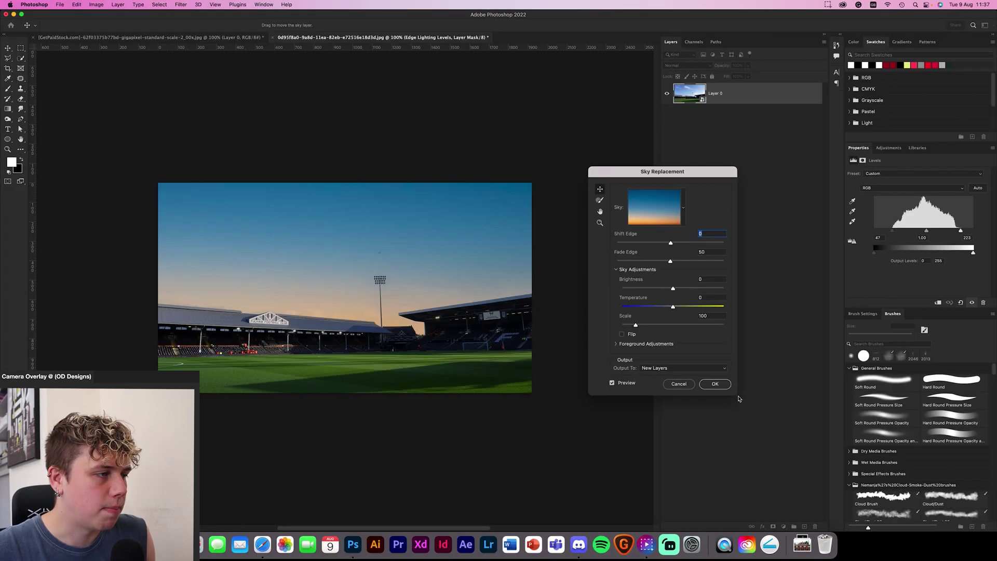
pyautogui.moveTo(669, 243); pyautogui.dragTo(780, 251)
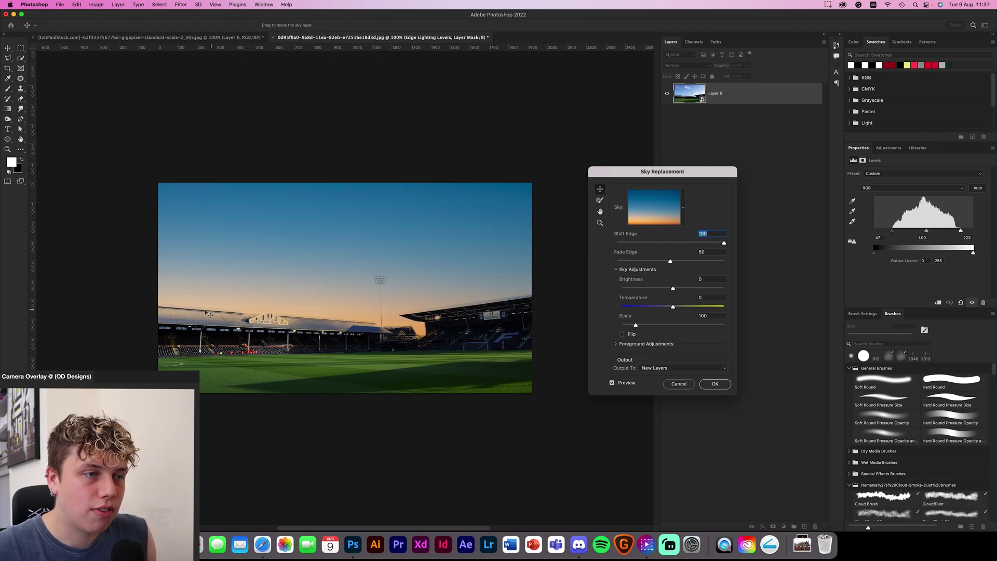
pyautogui.moveTo(723, 243); pyautogui.dragTo(669, 249)
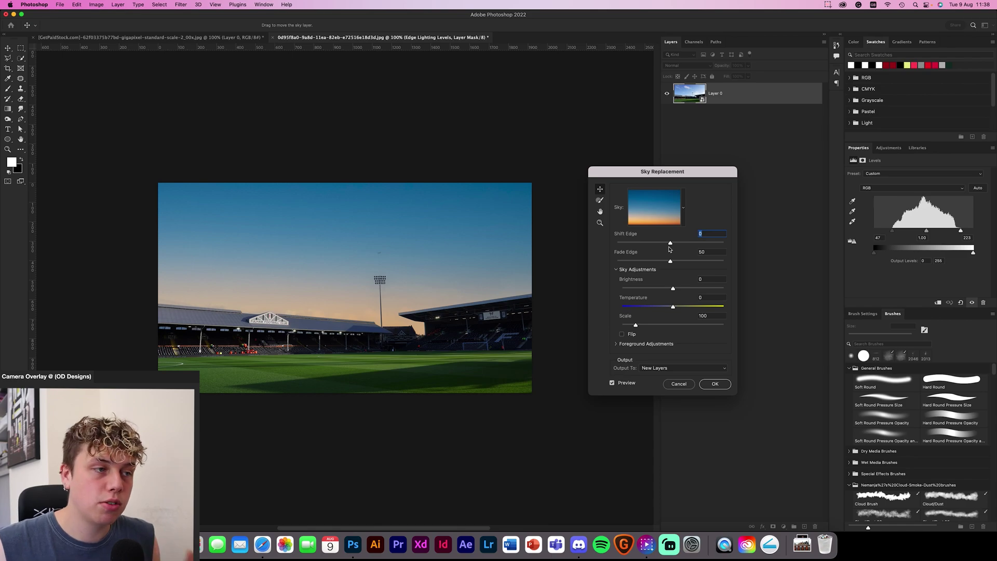
# Try the vivid red and pink cloud presets from the Spectacular group as the replacement sky.
pyautogui.click(681, 224)
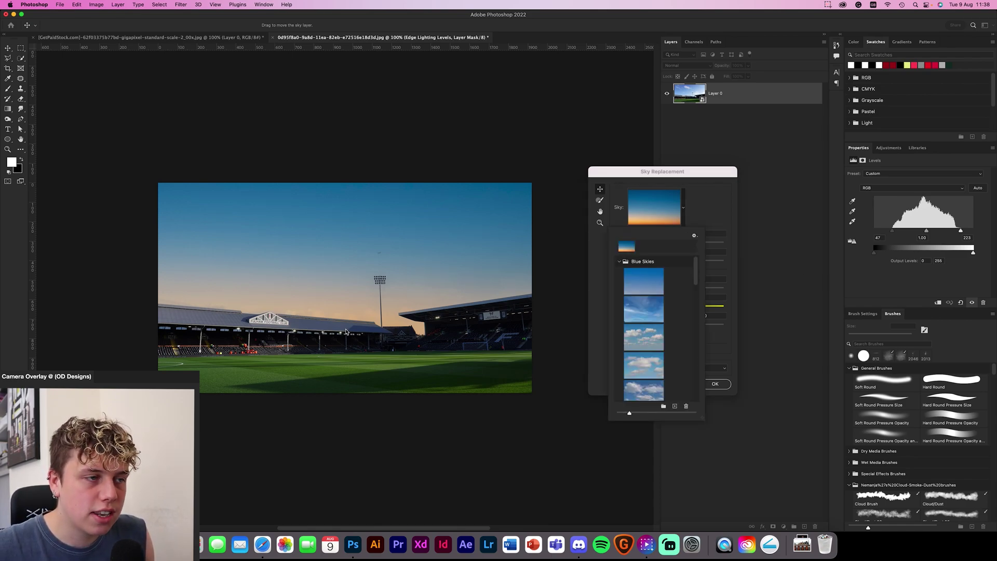
pyautogui.scroll(-5, 667, 306)
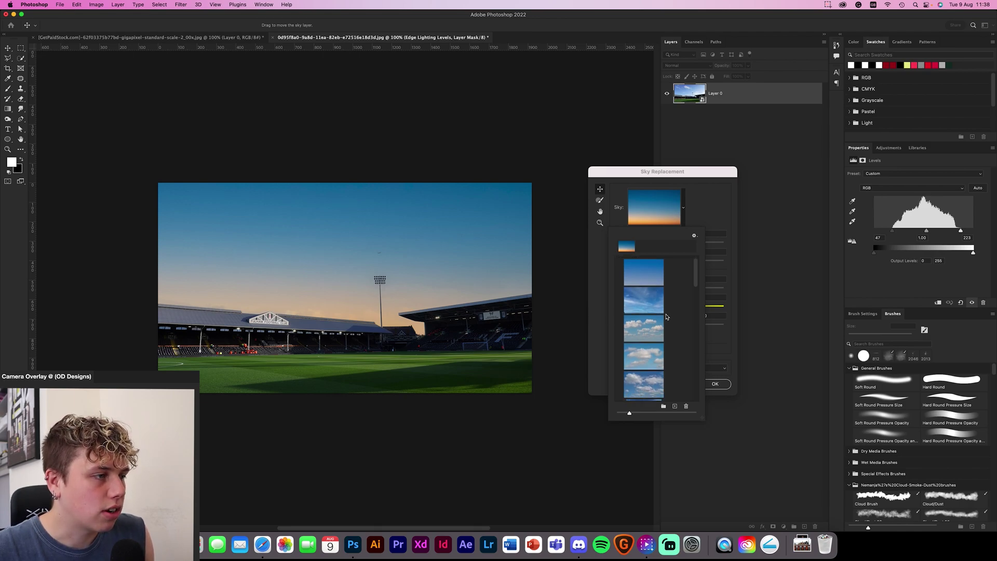
pyautogui.scroll(-6, 666, 316)
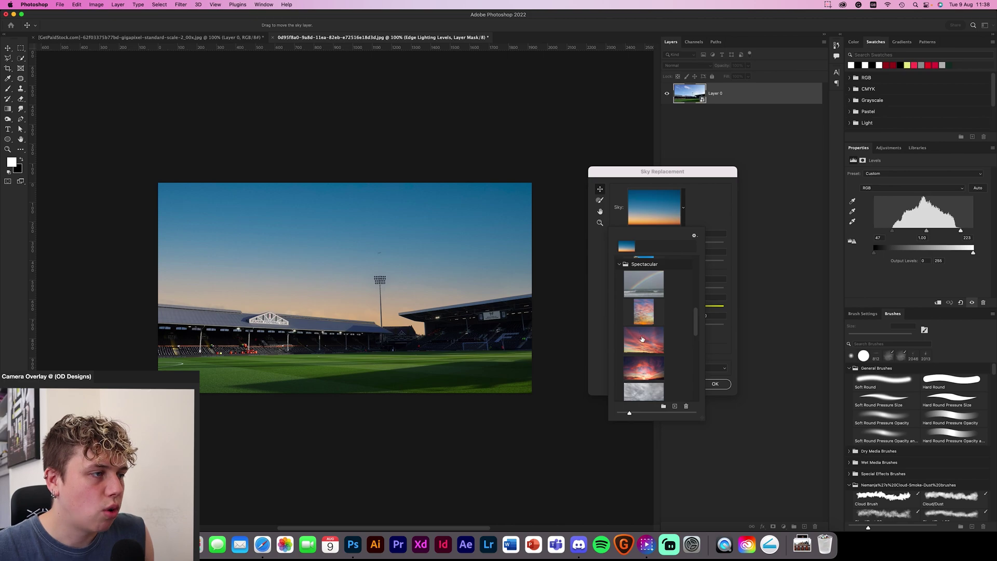
pyautogui.click(642, 339)
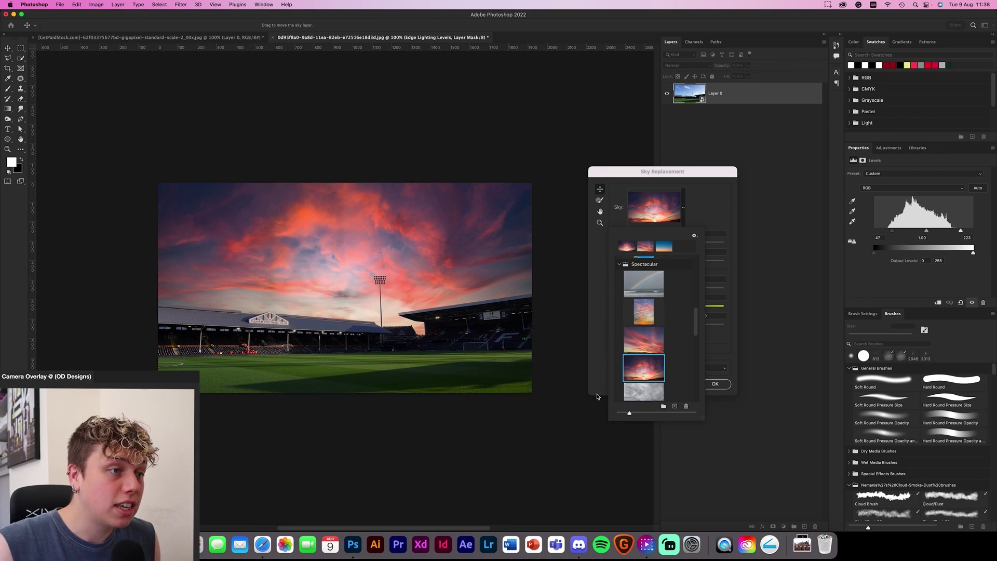
# Try two Sunsets presets as the sky: the scattered orange clouds and the pale clouds over blue.
pyautogui.scroll(-3, 650, 351)
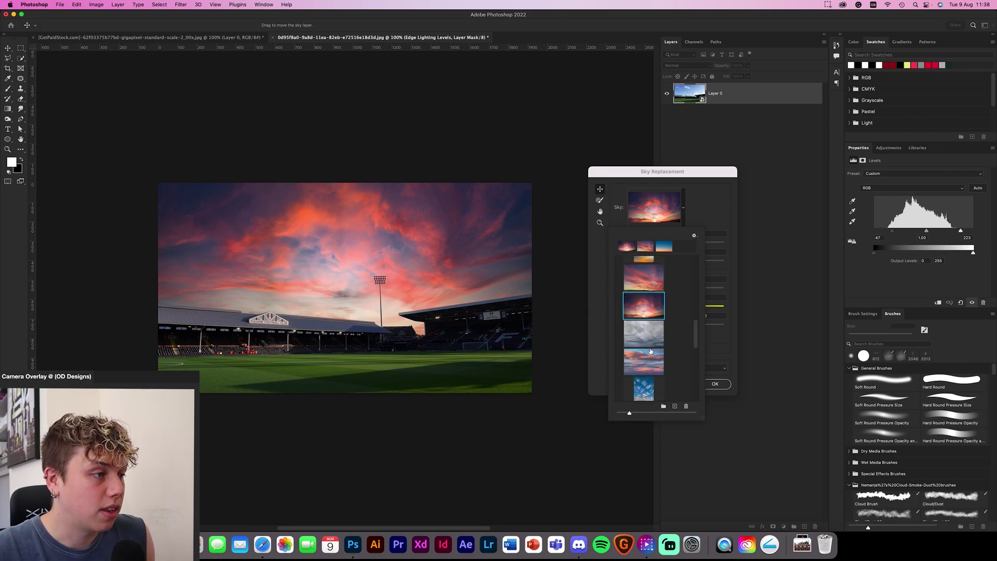
pyautogui.scroll(-6, 651, 351)
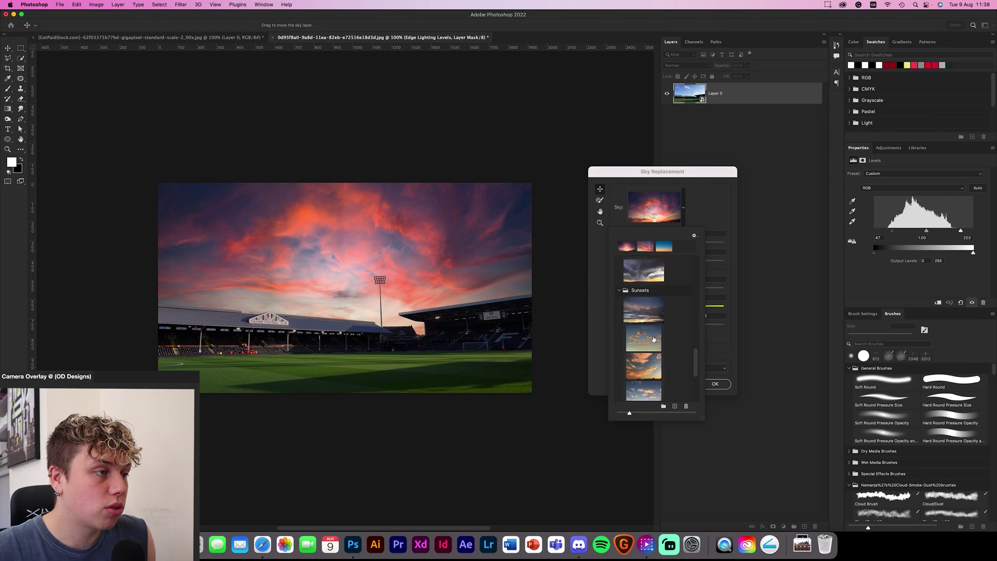
pyautogui.scroll(-1, 653, 338)
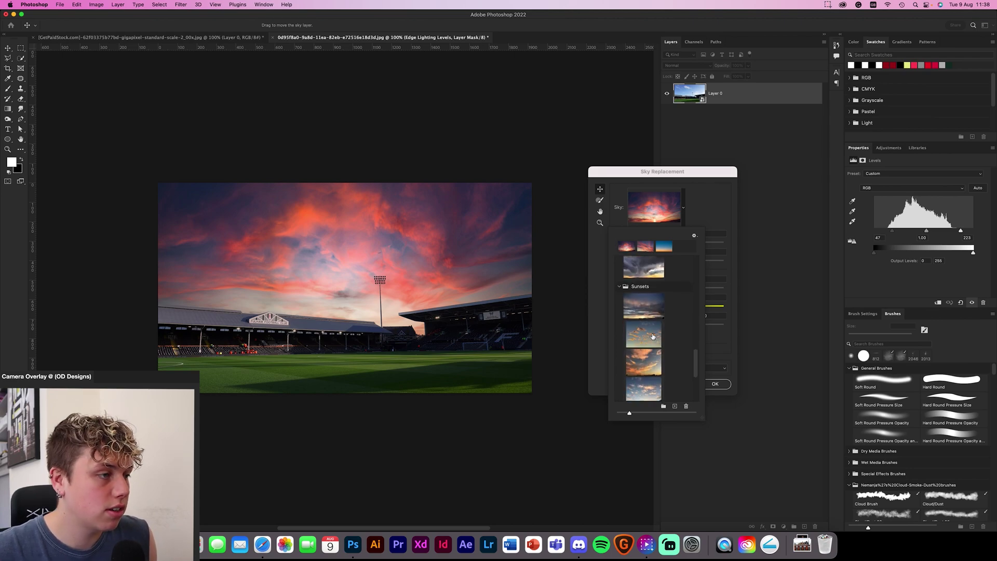
pyautogui.scroll(-1, 654, 338)
pyautogui.click(653, 310)
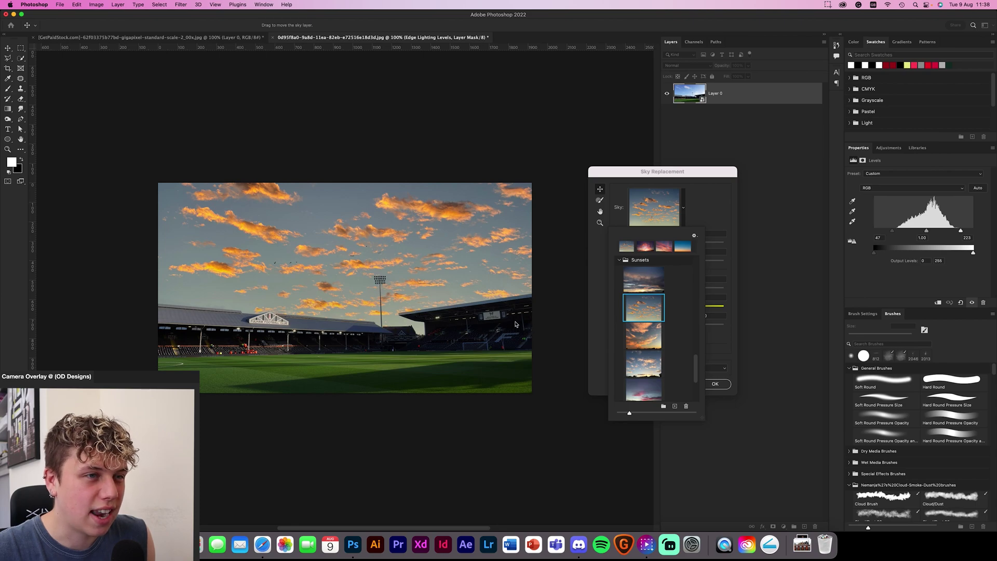
pyautogui.scroll(-1, 627, 329)
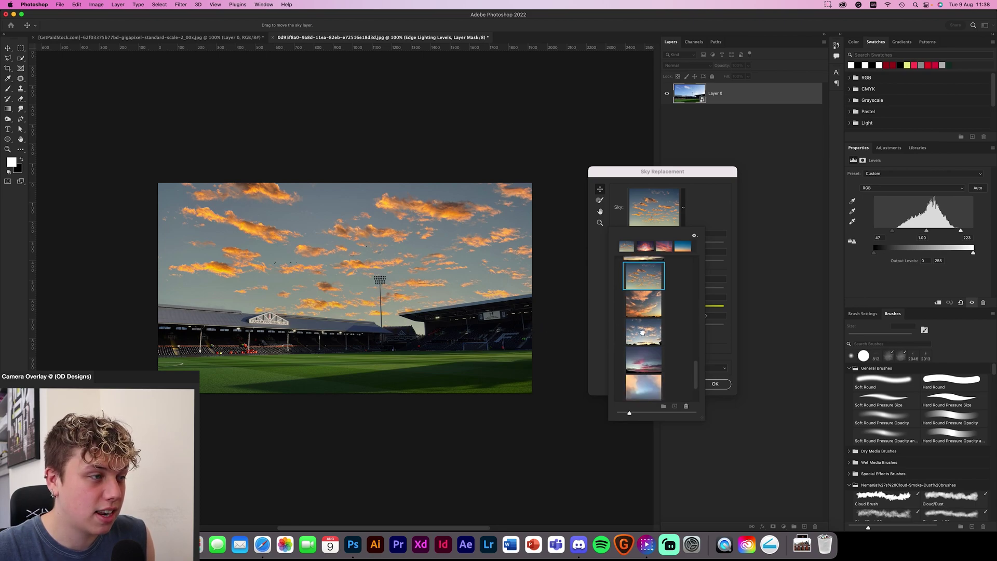
pyautogui.click(644, 334)
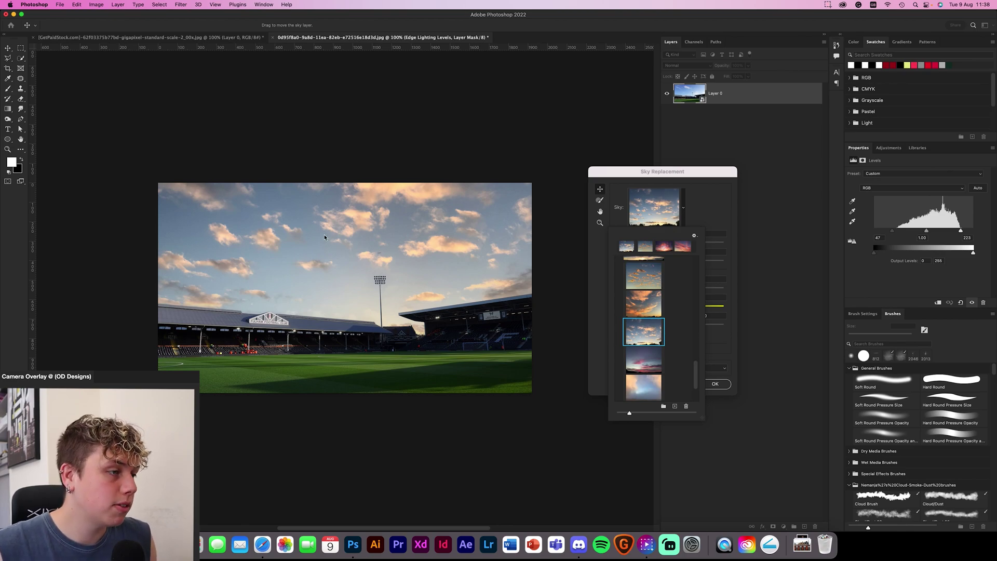
# Try the purple dusk and hazy blue skies, and choose the Sunsets preset with pink-streaked clouds over grey-blue.
pyautogui.scroll(-1, 592, 335)
pyautogui.scroll(-1, 649, 315)
pyautogui.scroll(-2, 649, 315)
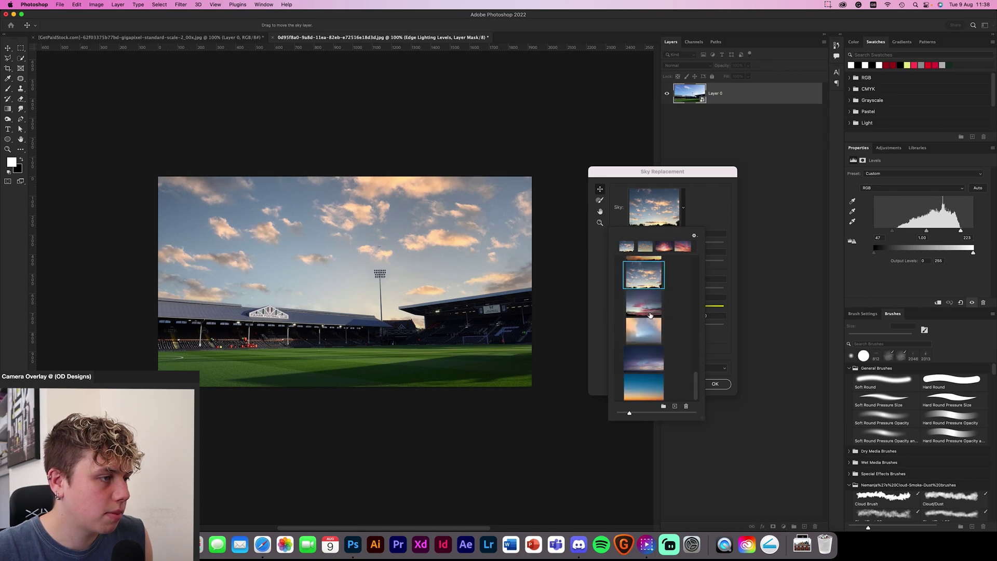
pyautogui.click(645, 355)
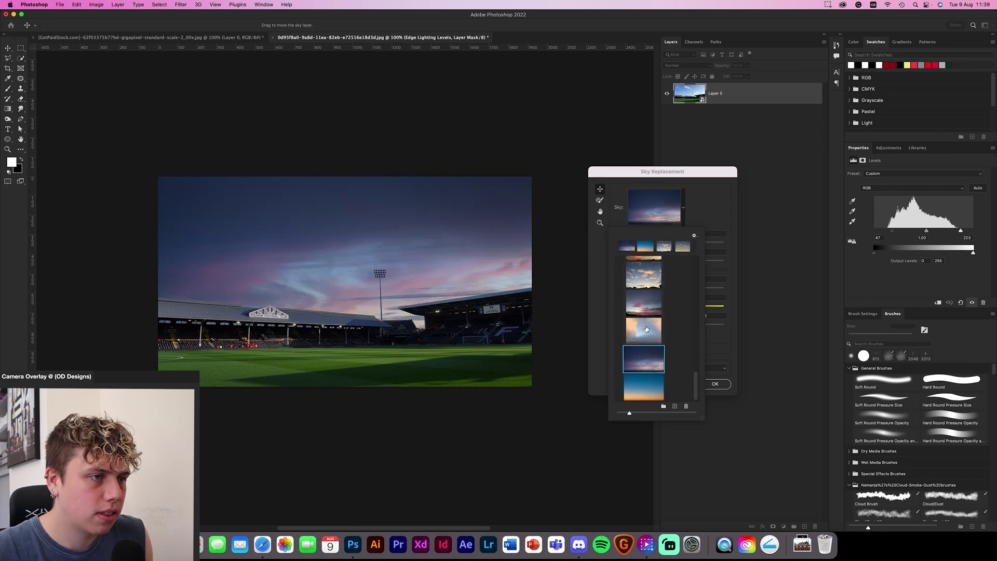
pyautogui.click(646, 328)
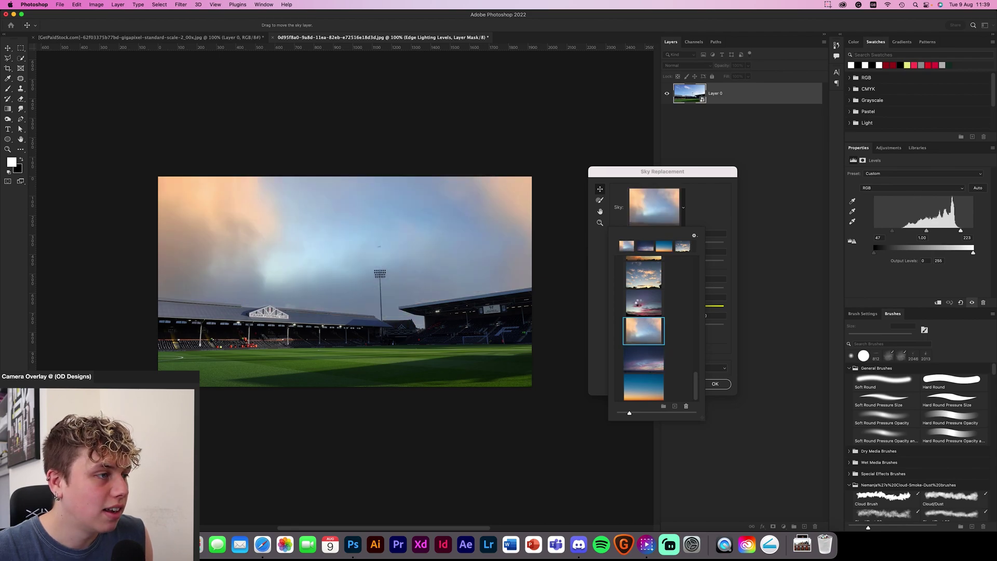
pyautogui.click(639, 305)
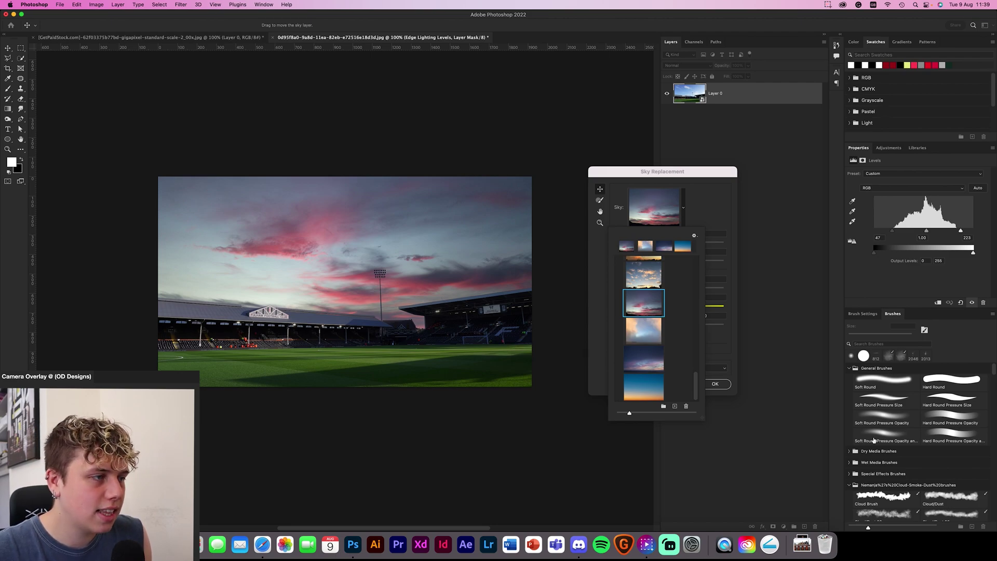
pyautogui.click(702, 226)
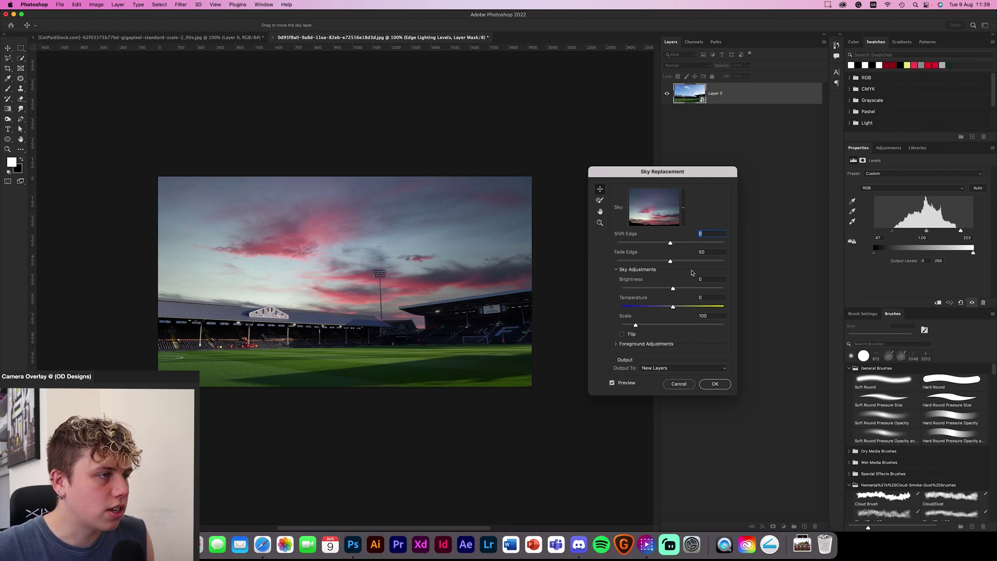
# Test a Fade Edge of 2 against the stadium rooflines and floodlight, and set Fade Edge to 63.
pyautogui.moveTo(669, 261); pyautogui.dragTo(621, 262)
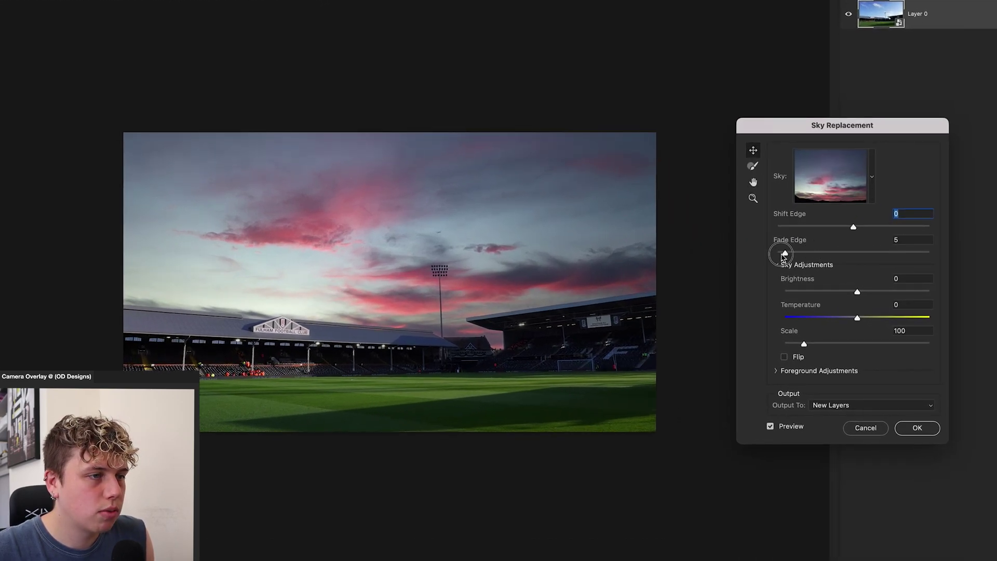
pyautogui.moveTo(784, 255); pyautogui.dragTo(779, 256)
pyautogui.press('super+plus')
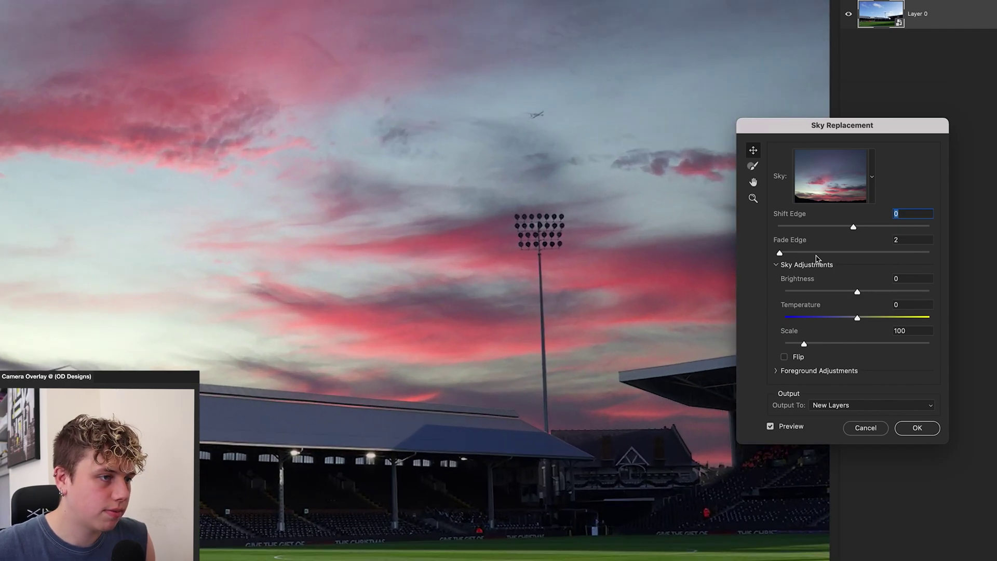
pyautogui.scroll(-5, 207, 261)
pyautogui.scroll(2, 215, 294)
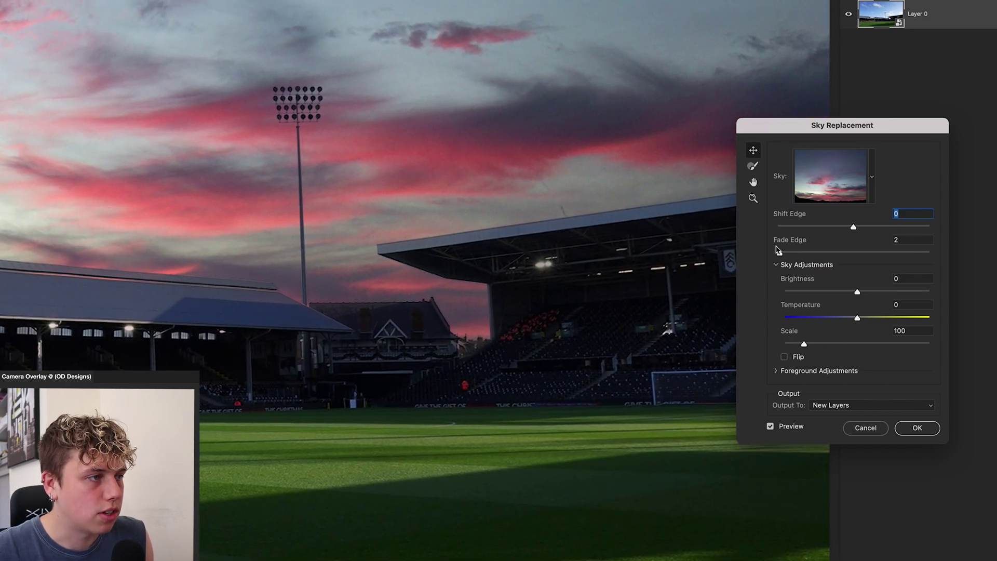
pyautogui.moveTo(779, 253); pyautogui.dragTo(872, 254)
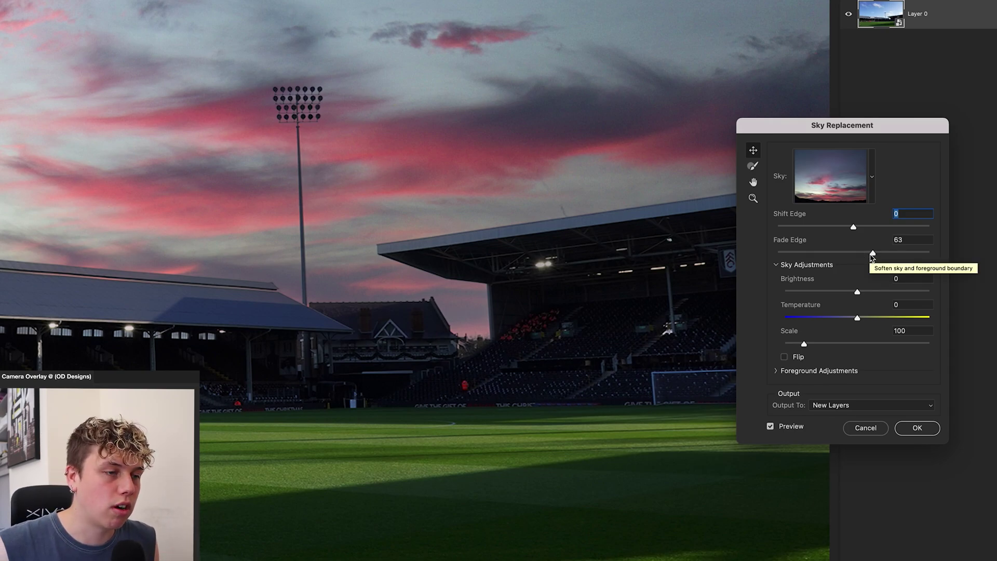
# Test a sky Brightness of 36 and higher on the whole stadium photo, and set Brightness to 19.
pyautogui.moveTo(856, 291); pyautogui.dragTo(883, 292)
pyautogui.press('super+0')
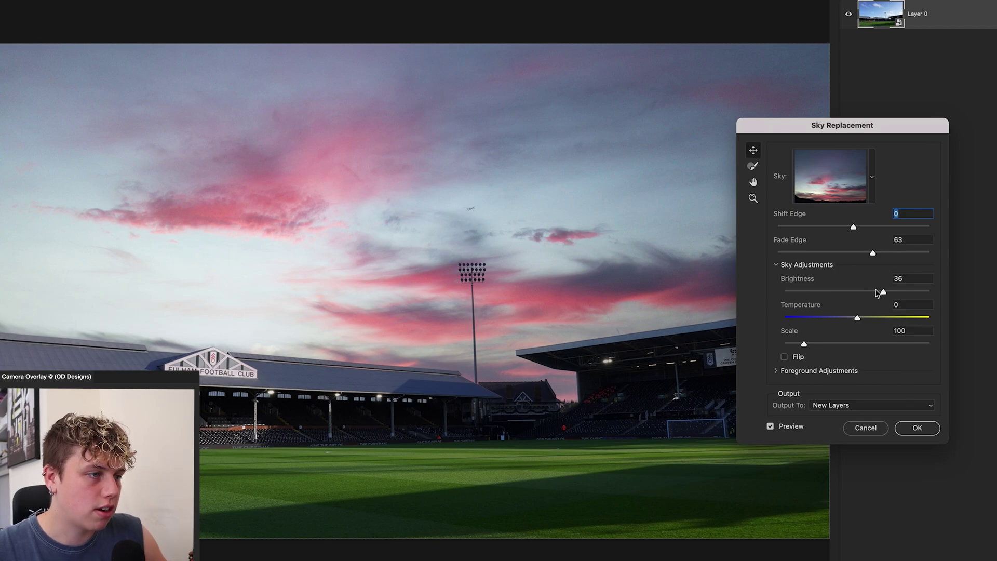
pyautogui.moveTo(853, 127); pyautogui.dragTo(974, 130)
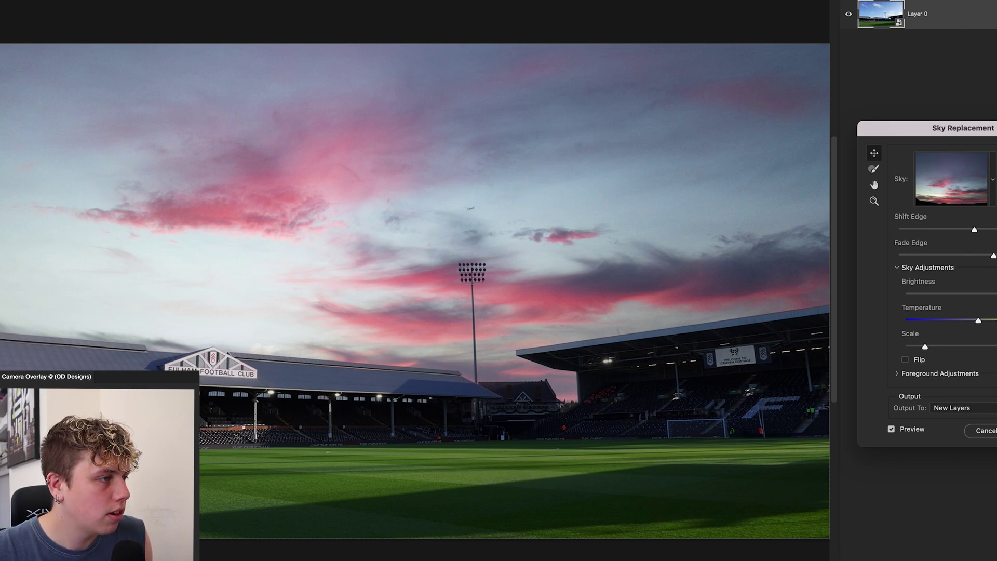
pyautogui.click(987, 293)
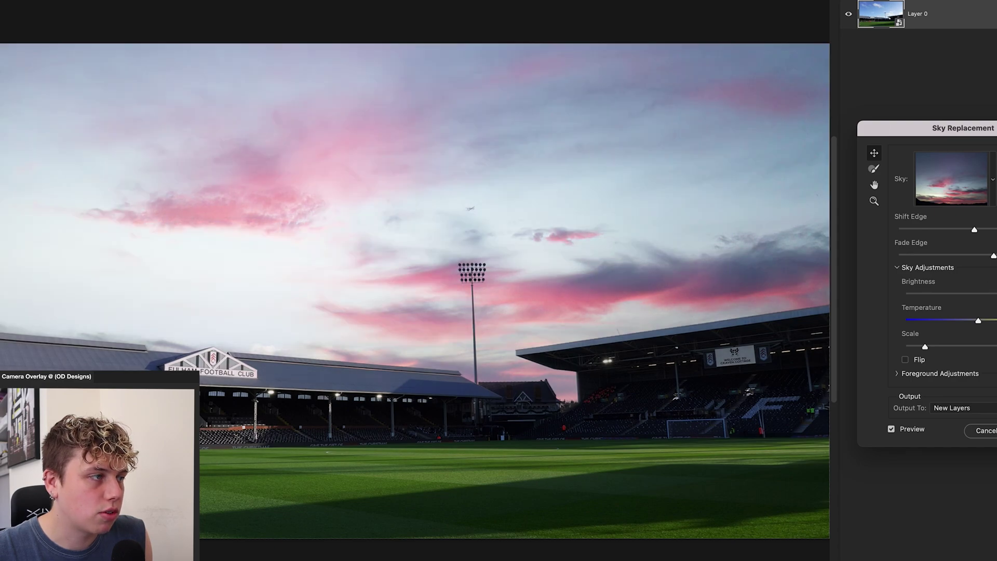
pyautogui.moveTo(994, 294)
pyautogui.mouseDown()
pyautogui.moveTo(968, 296)
pyautogui.moveTo(992, 300)
pyautogui.mouseUp()
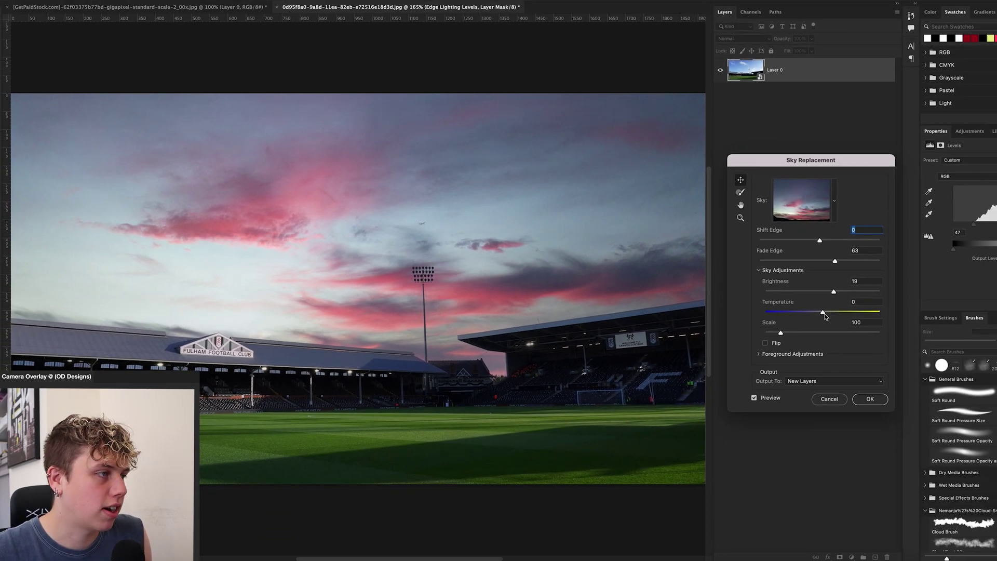
# Test a cooler sky Temperature of -22, set it to -10, and try a sky Scale of 50.
pyautogui.moveTo(979, 322); pyautogui.dragTo(963, 327)
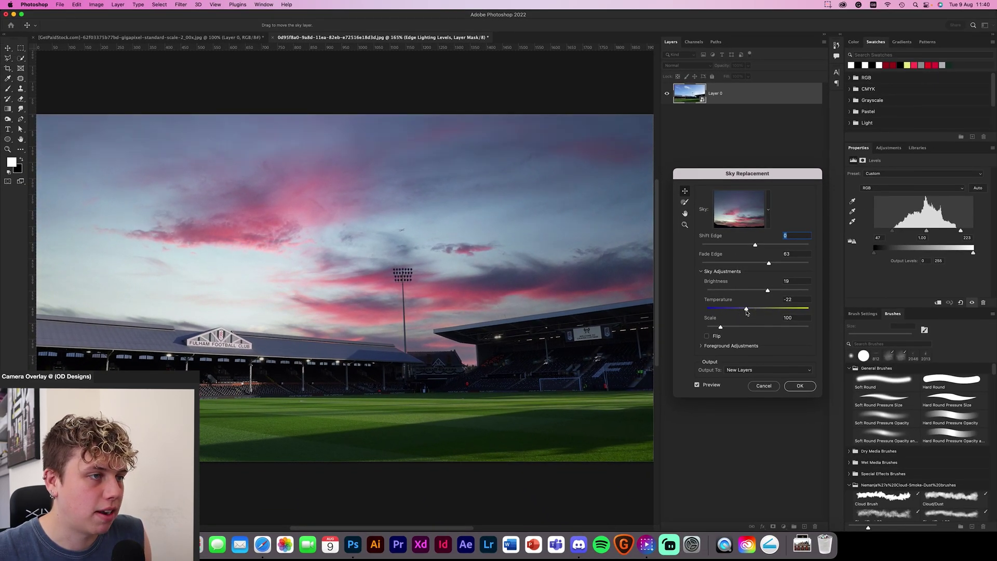
pyautogui.moveTo(760, 313); pyautogui.dragTo(753, 312)
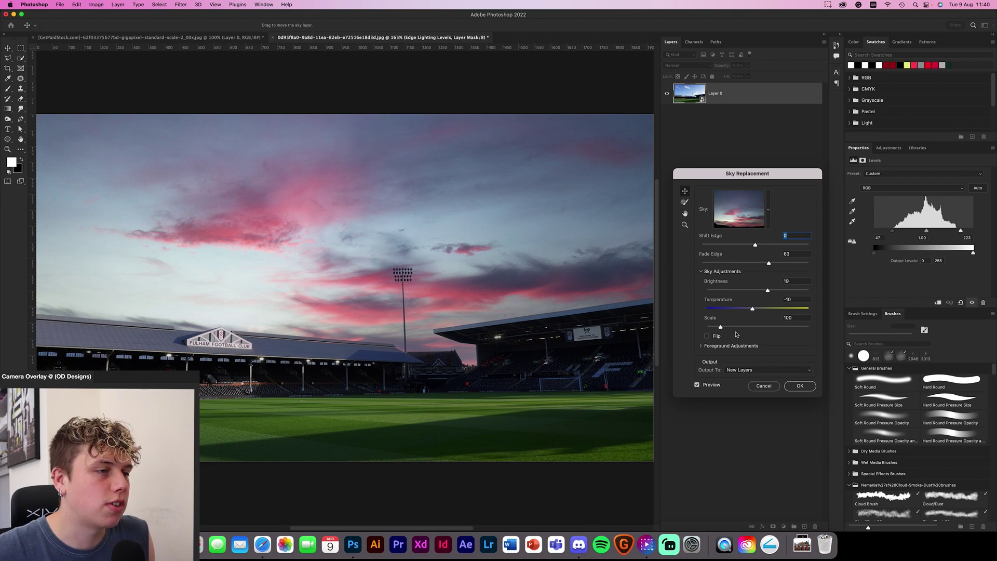
pyautogui.moveTo(720, 327)
pyautogui.mouseDown()
pyautogui.moveTo(745, 328)
pyautogui.moveTo(705, 328)
pyautogui.mouseUp()
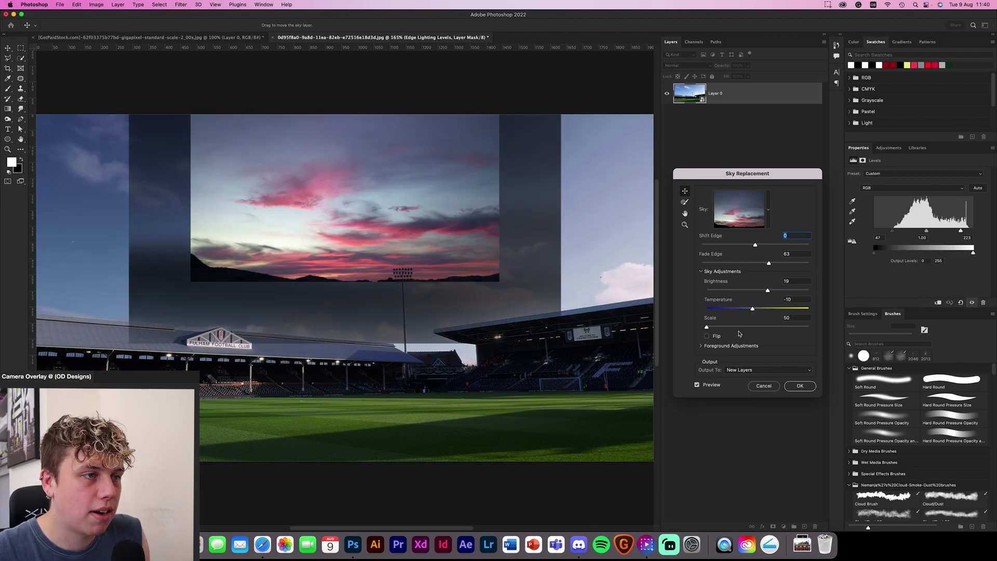
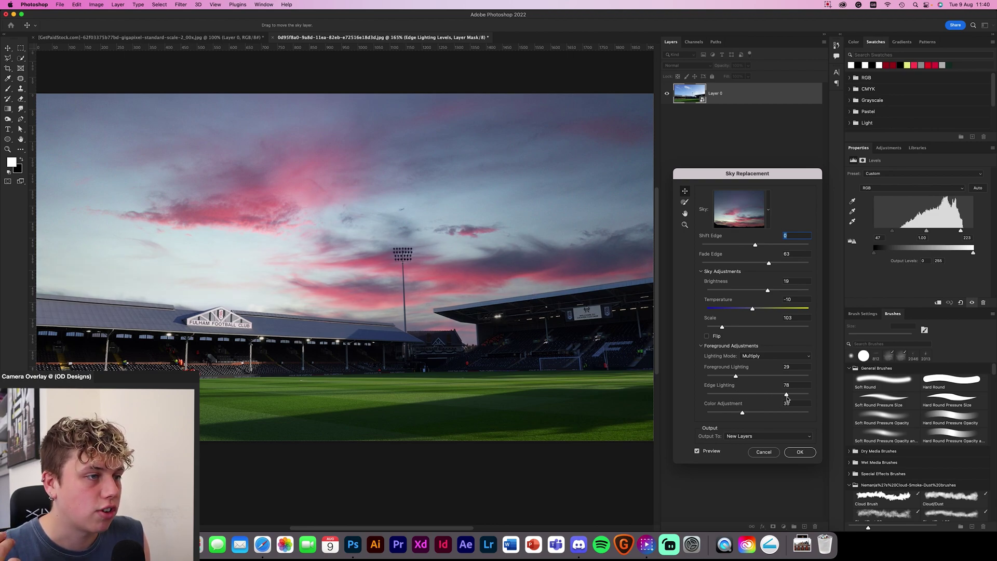
# Compare Edge Lighting values of 13 and 68 along the stand's roofline, and set Edge Lighting to 0.
pyautogui.click(720, 394)
pyautogui.press('super+equal')
pyautogui.press('super+equal')
pyautogui.press('super+equal')
pyautogui.press('super+equal')
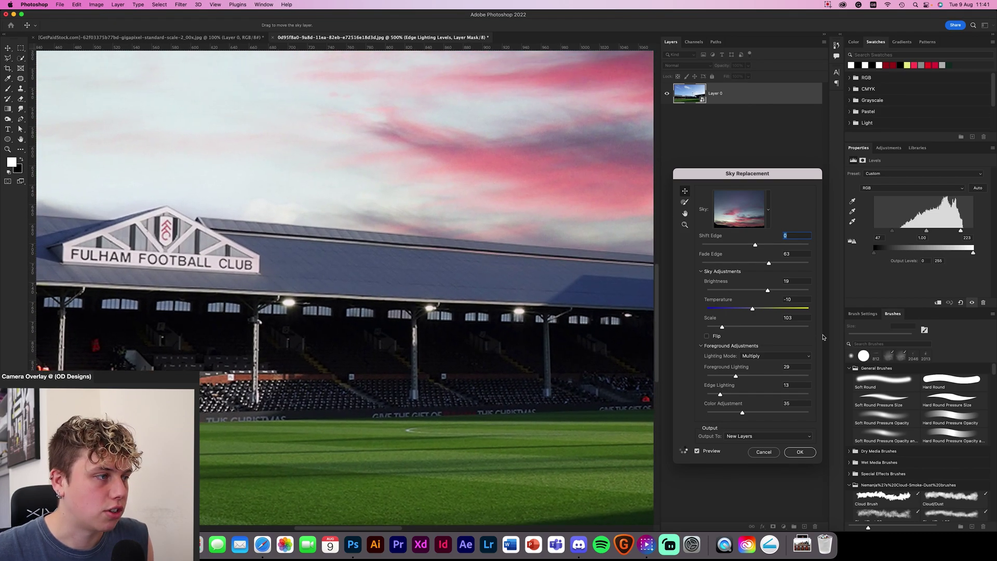
pyautogui.moveTo(720, 394); pyautogui.dragTo(776, 394)
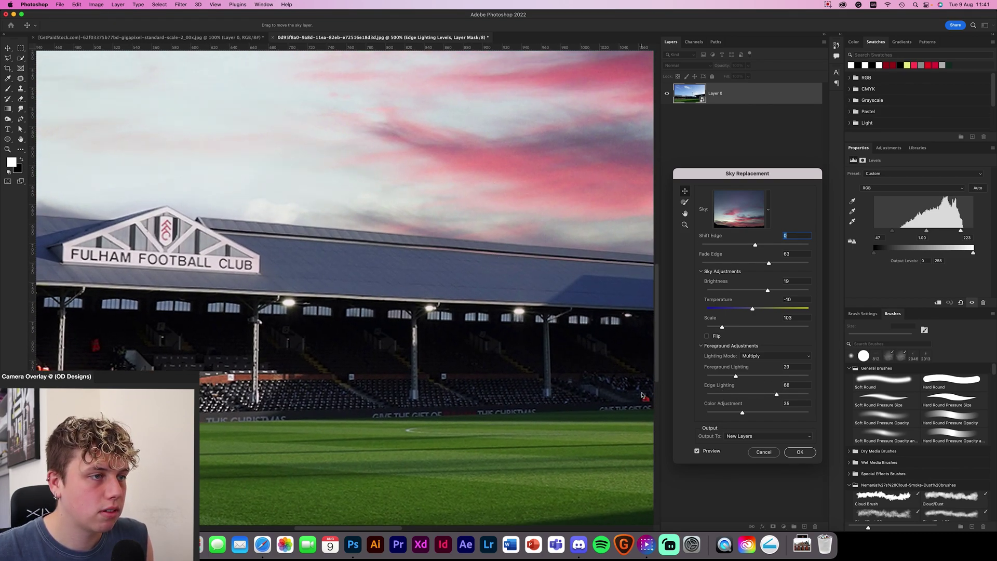
pyautogui.moveTo(708, 394)
pyautogui.mouseDown()
pyautogui.moveTo(826, 394)
pyautogui.moveTo(698, 398)
pyautogui.mouseUp()
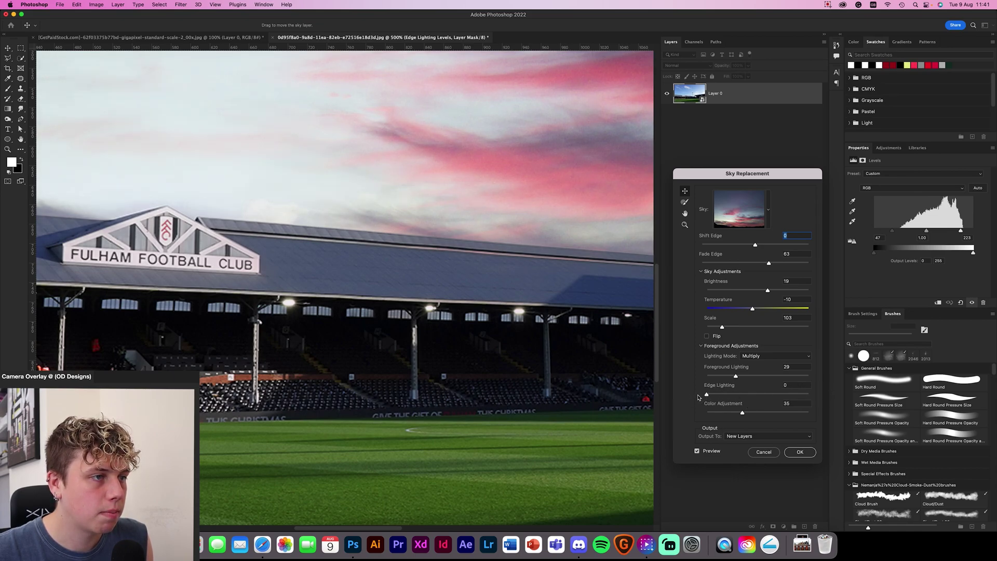
# Test a Color Adjustment of 0 on the foreground, and set Color Adjustment to 90.
pyautogui.press('super+0')
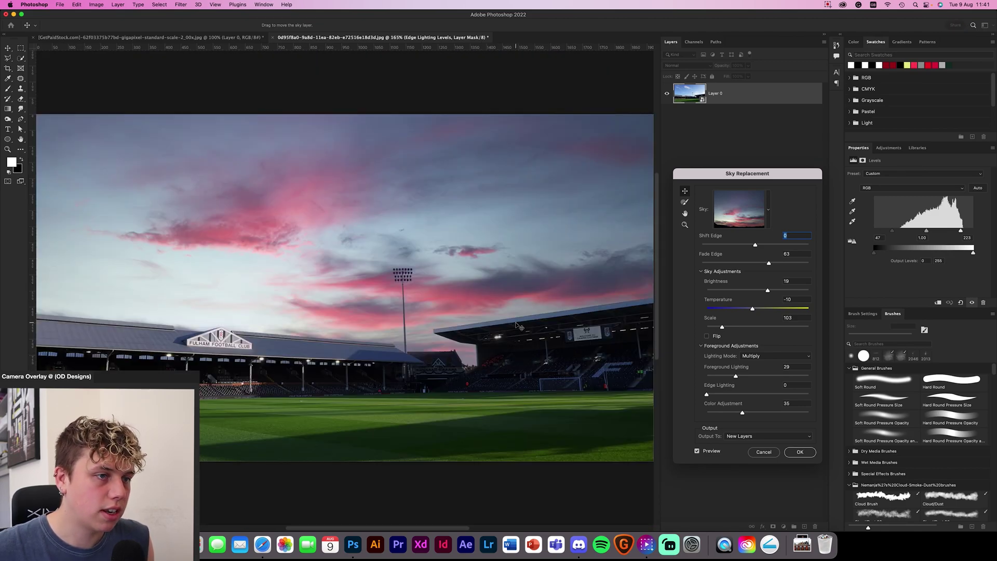
pyautogui.moveTo(742, 413); pyautogui.dragTo(713, 416)
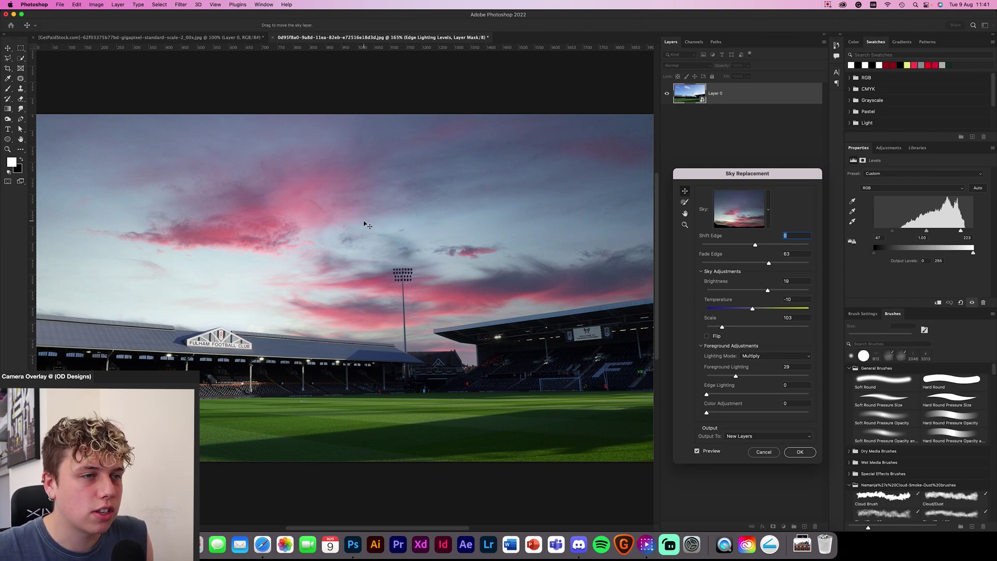
pyautogui.moveTo(719, 414); pyautogui.dragTo(786, 414)
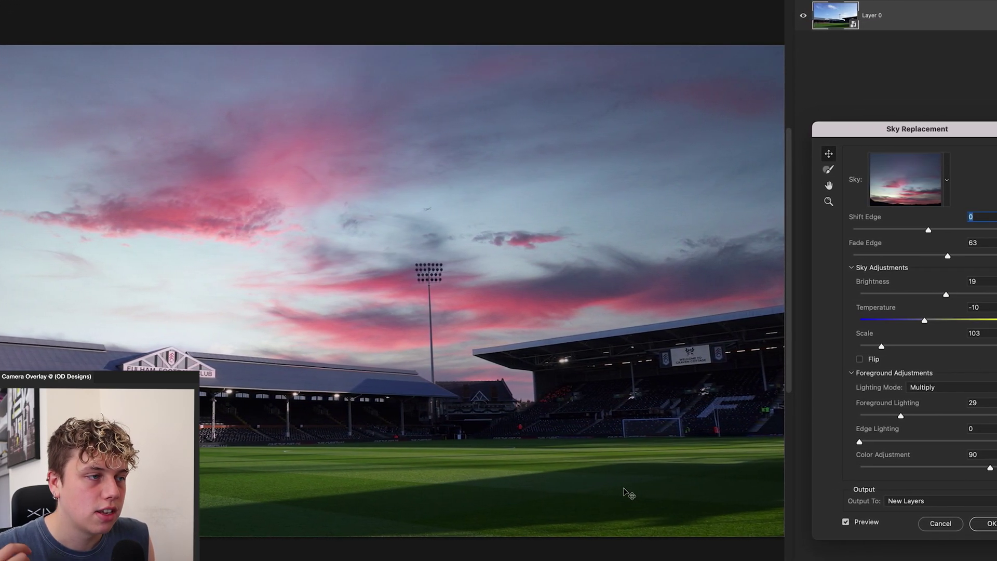
# Try the Screen lighting mode for the foreground and return it to Multiply.
pyautogui.click(896, 388)
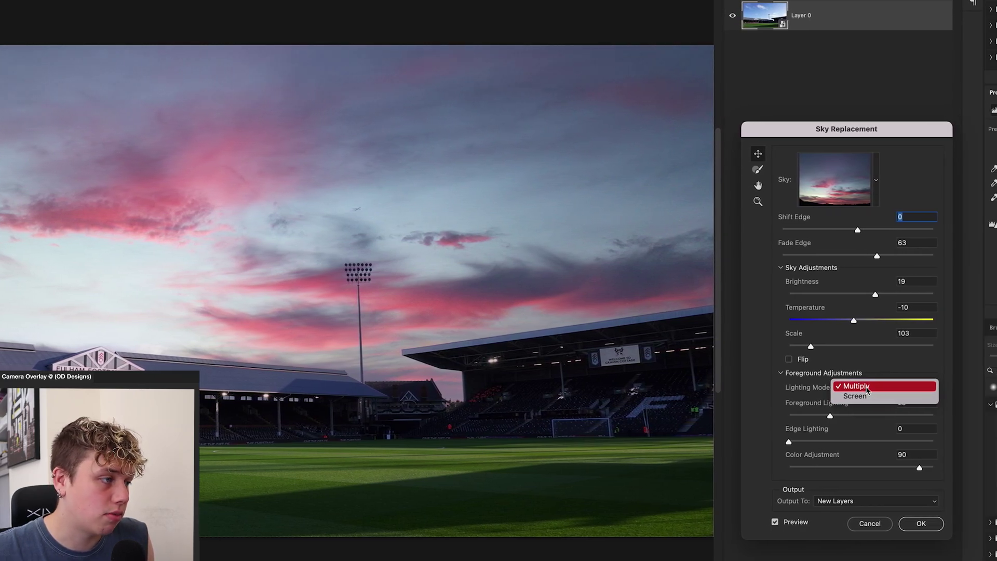
pyautogui.click(906, 397)
pyautogui.click(835, 388)
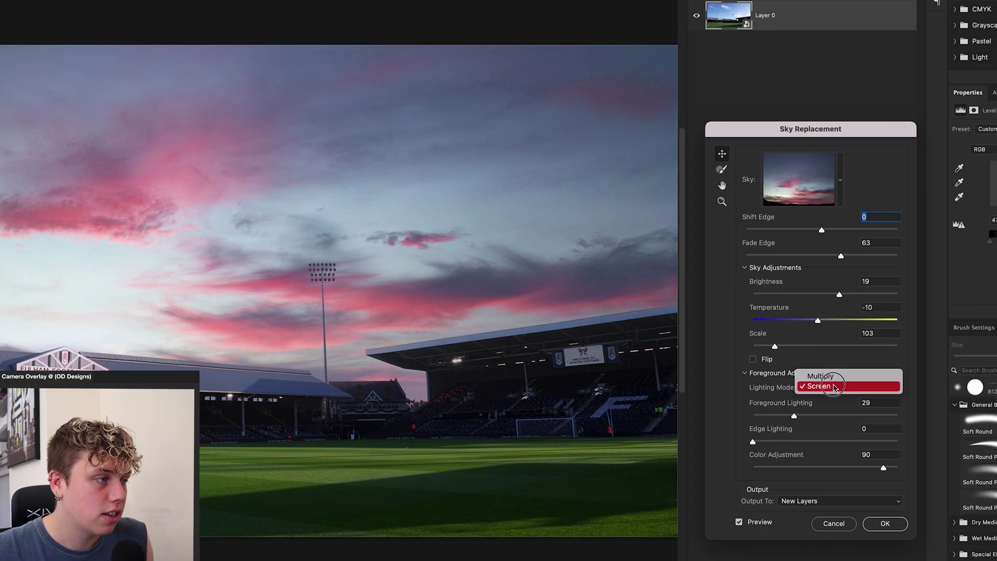
pyautogui.click(840, 380)
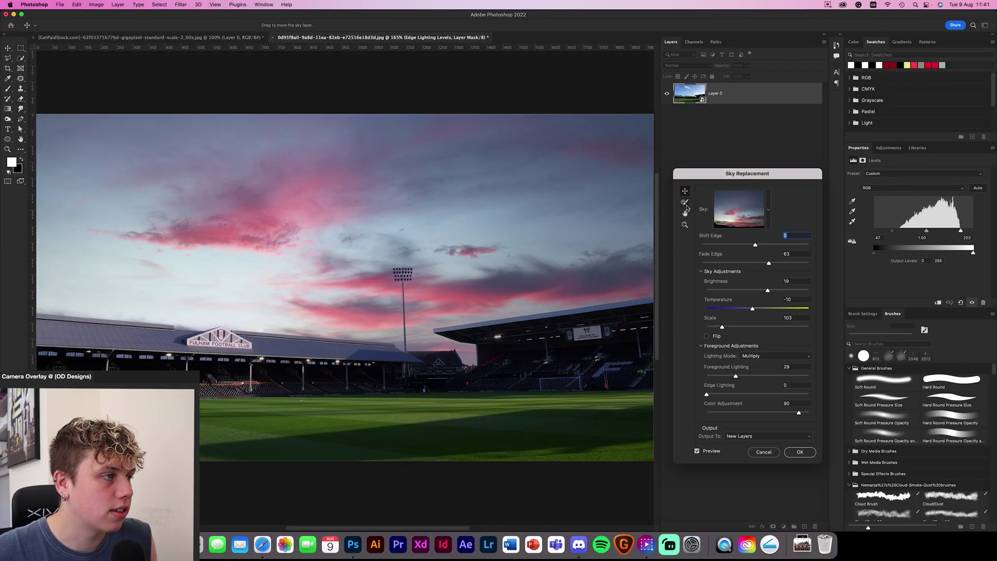
# Try the Sky Brush and Hand tools, and reposition the pink clouds over the stadium with the Sky Move tool.
pyautogui.click(466, 303)
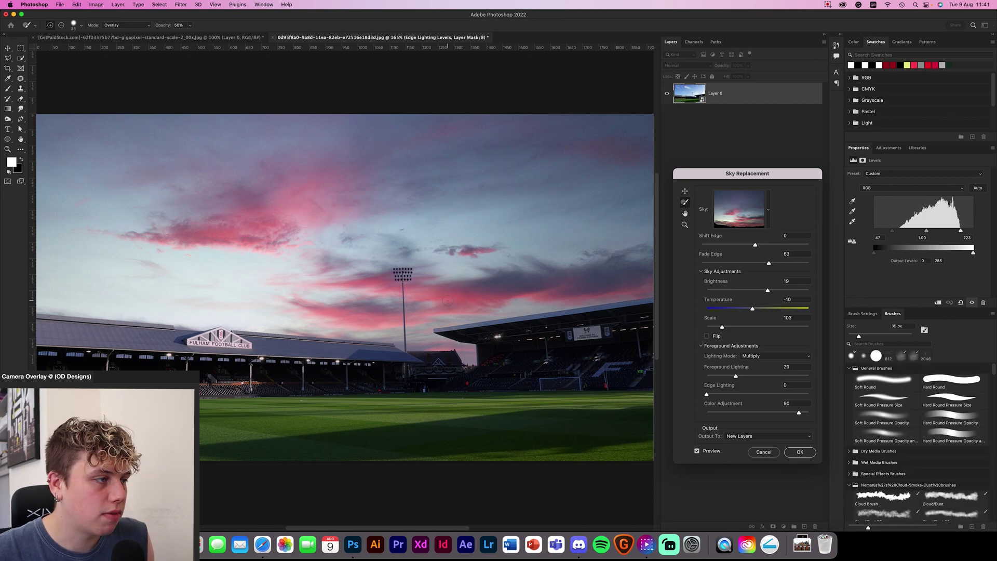
pyautogui.click(685, 191)
pyautogui.click(685, 213)
pyautogui.moveTo(359, 280); pyautogui.dragTo(604, 239)
pyautogui.press('v')
pyautogui.moveTo(512, 302); pyautogui.dragTo(485, 283)
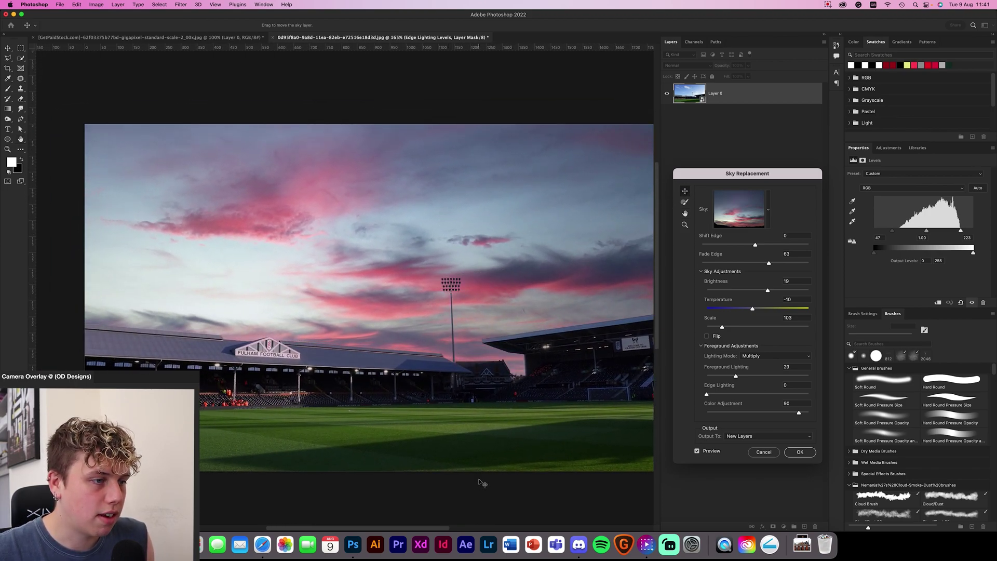
pyautogui.press('super+1')
pyautogui.moveTo(470, 244); pyautogui.dragTo(487, 242)
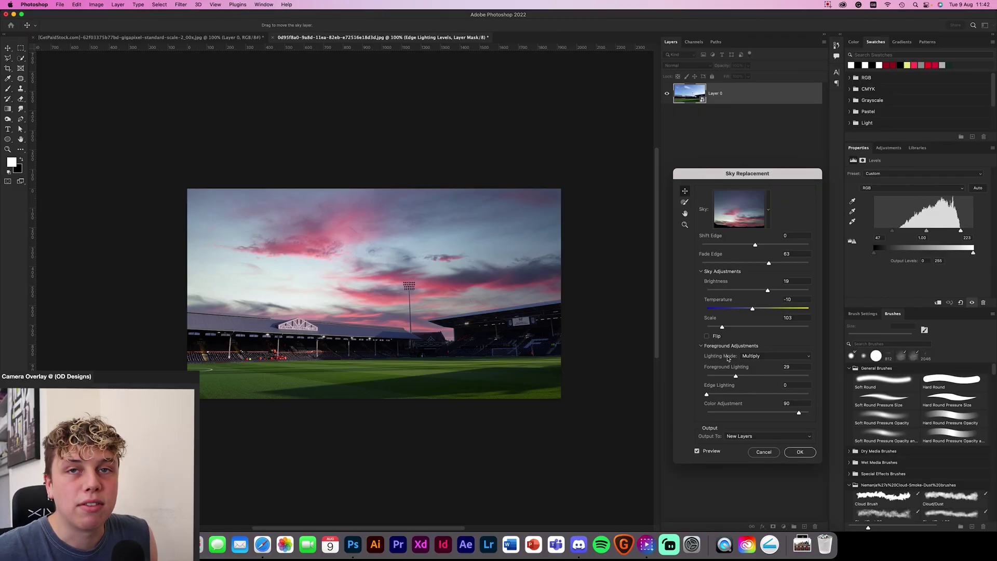
# Apply the sky replacement as new layers and collapse the Sky Replacement Group.
pyautogui.click(795, 452)
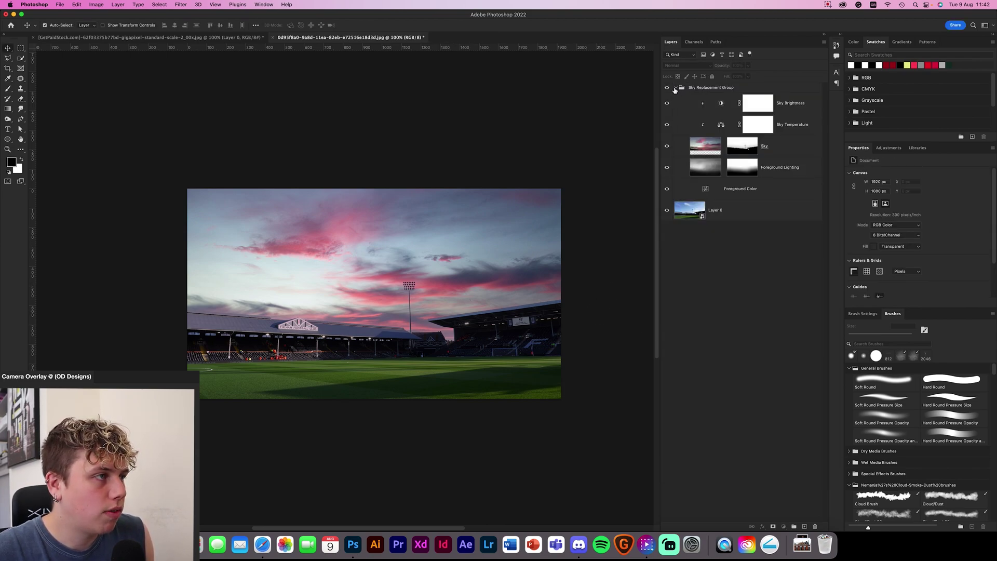
pyautogui.click(674, 88)
# Compare the original blue sky with the sunset sky by repeatedly hiding and showing the Sky Replacement Group.
pyautogui.click(667, 88)
pyautogui.click(667, 88)
pyautogui.click(667, 88)
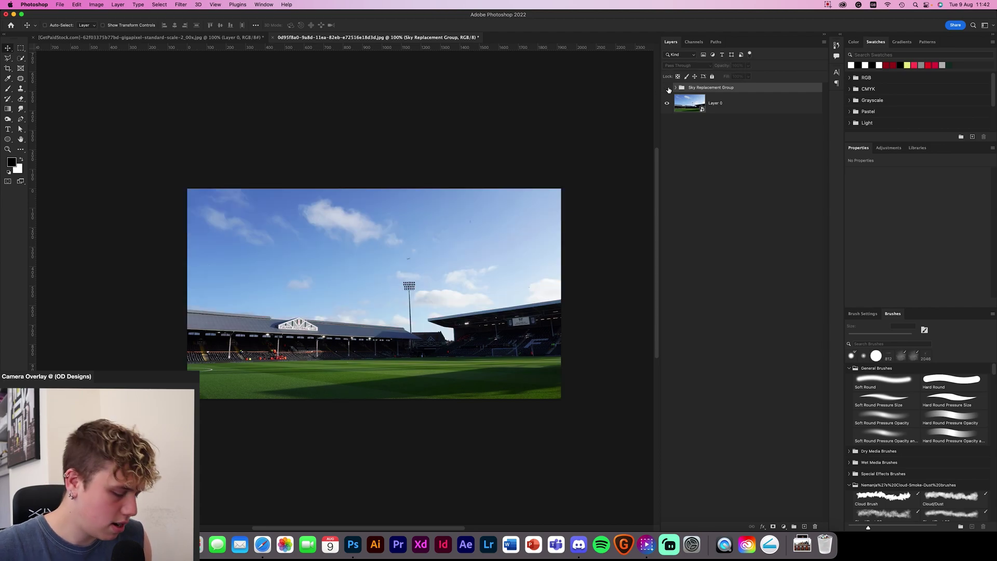
pyautogui.press('super+0')
pyautogui.press('super+1')
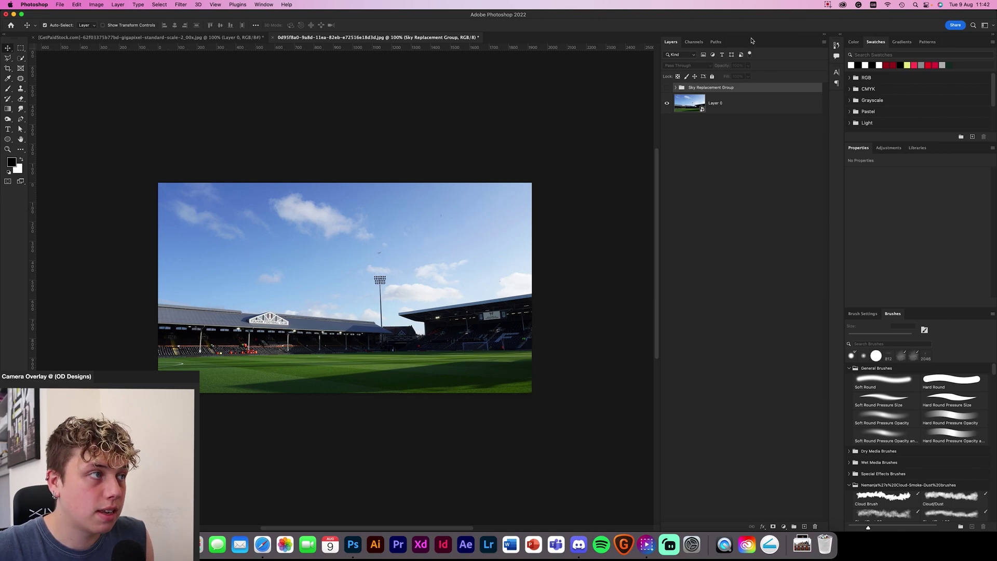
pyautogui.click(667, 88)
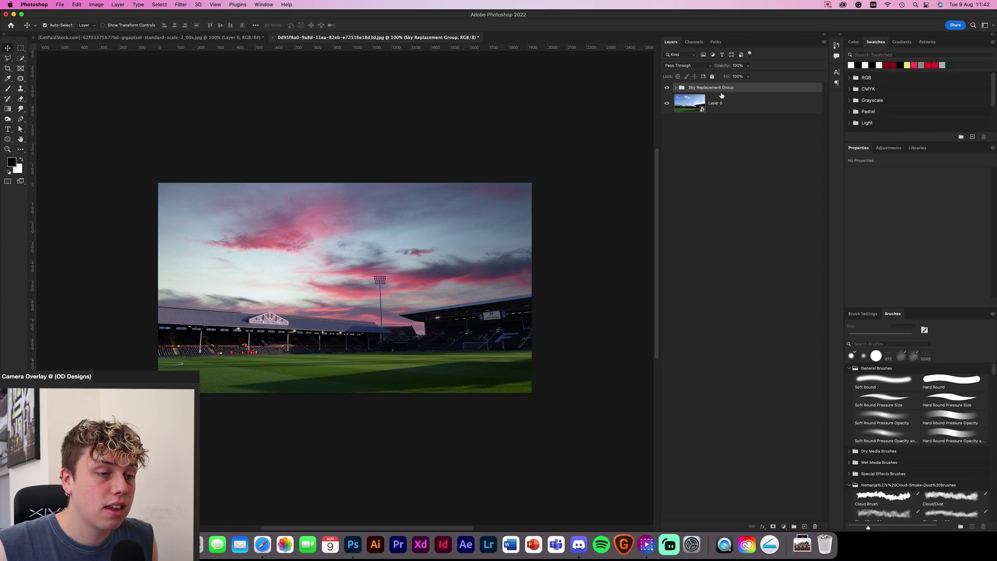
pyautogui.click(667, 88)
pyautogui.click(667, 88)
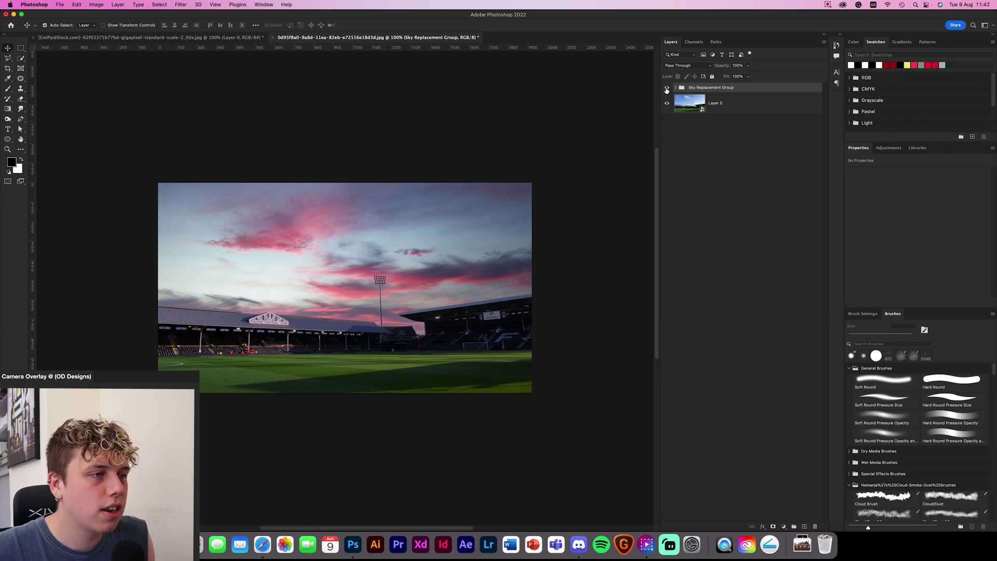
pyautogui.click(667, 88)
pyautogui.click(667, 88)
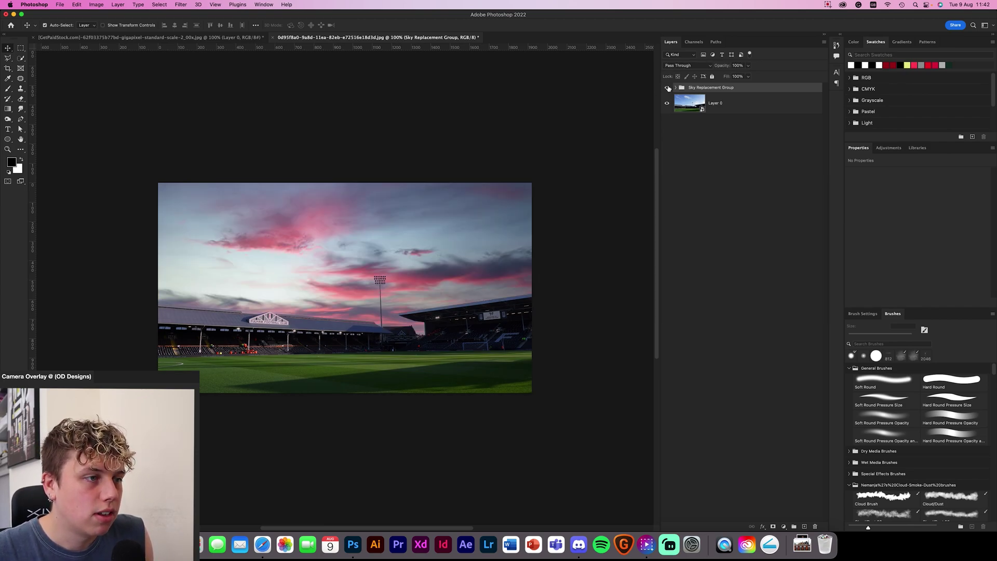
pyautogui.click(531, 124)
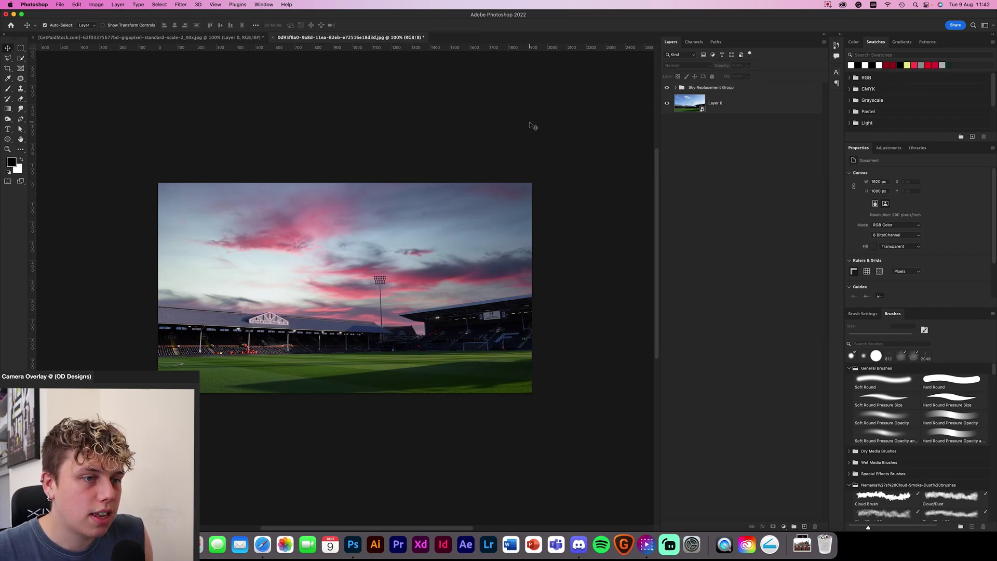
# Switch to the other stadium photo with the corner flag and convert Layer 0 to a Smart Object.
pyautogui.click(172, 40)
pyautogui.rightClick(802, 95)
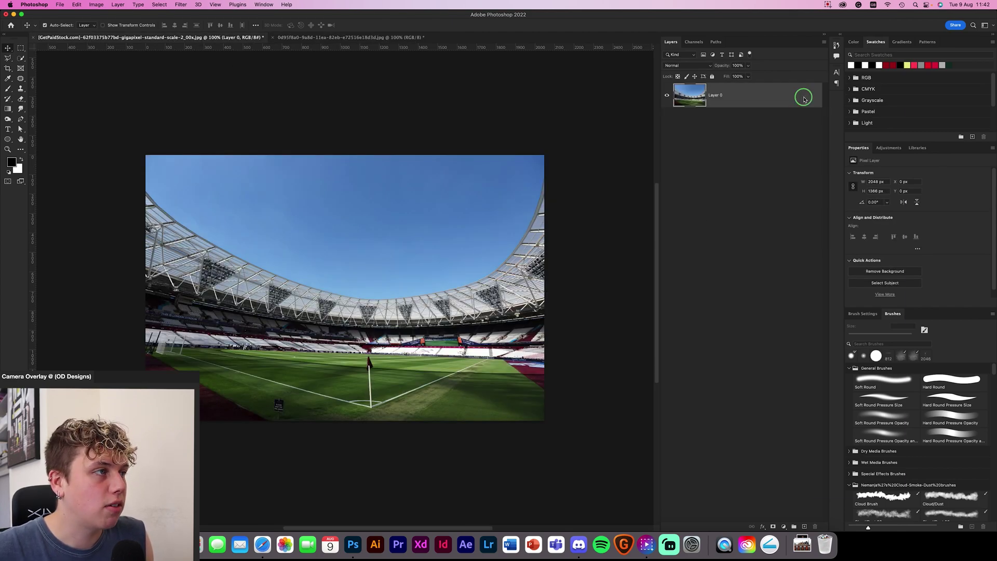
pyautogui.click(850, 227)
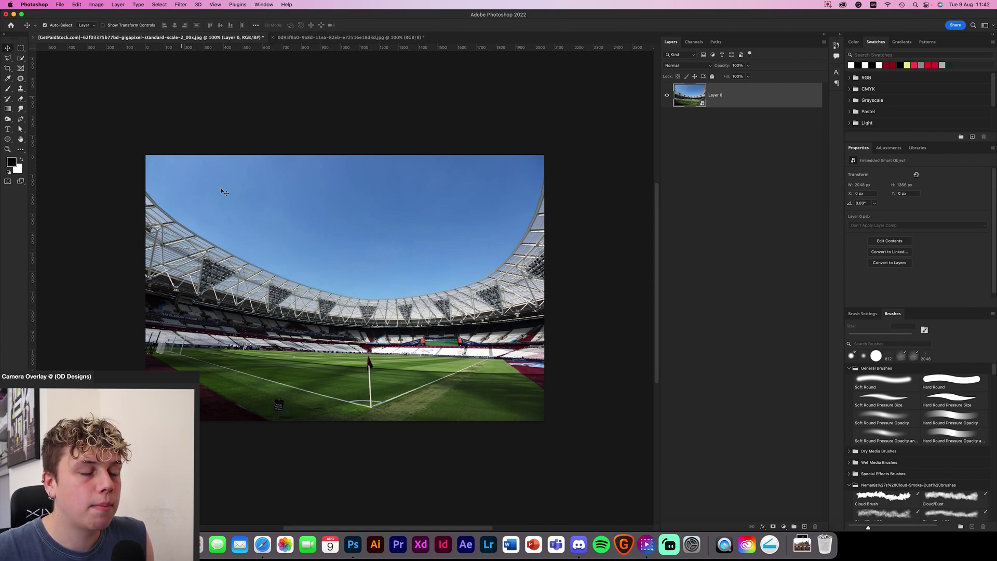
# Start Sky Replacement on this stadium photo and choose the Blue Skies preset with thin wispy clouds.
pyautogui.click(118, 4)
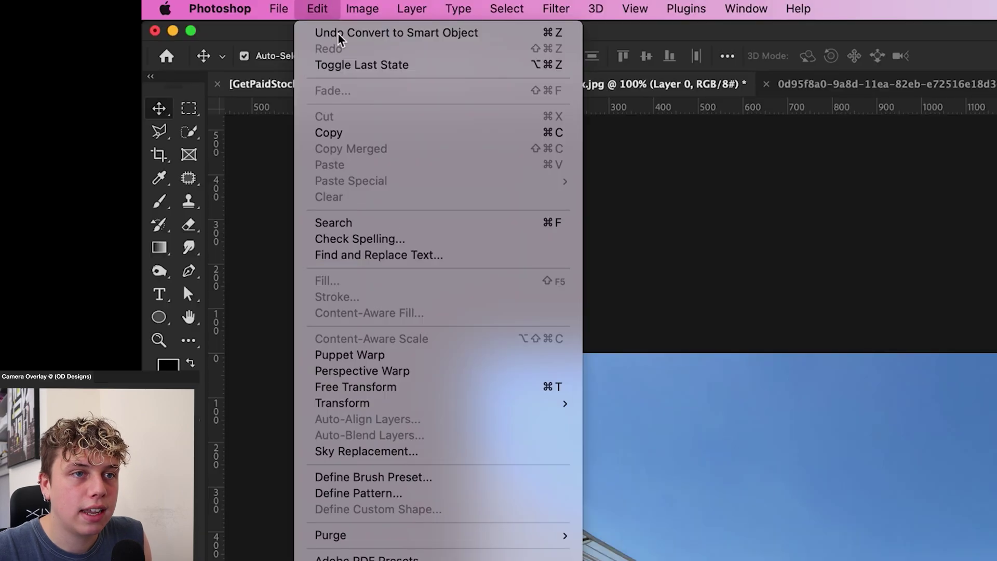
pyautogui.moveTo(142, 176)
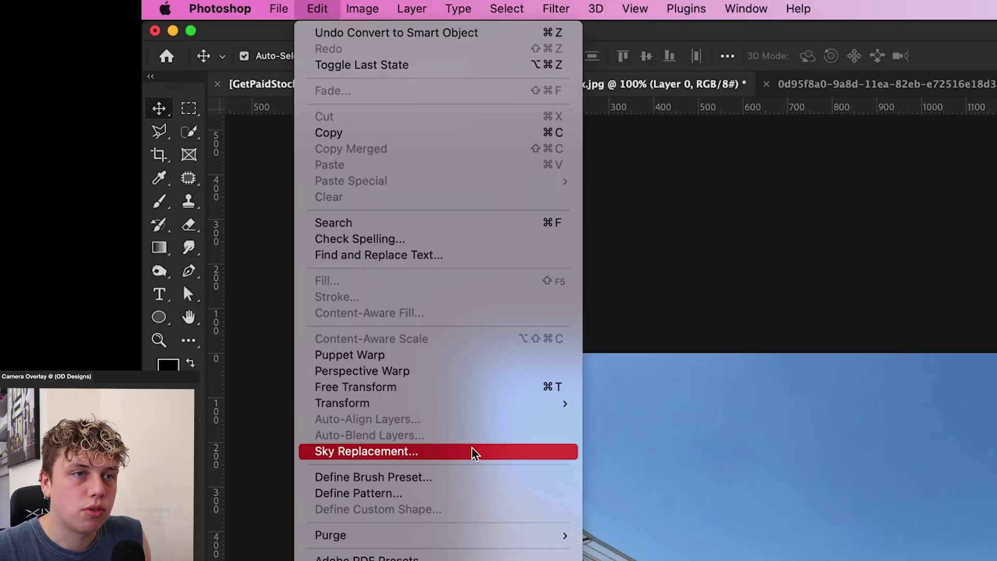
pyautogui.click(572, 456)
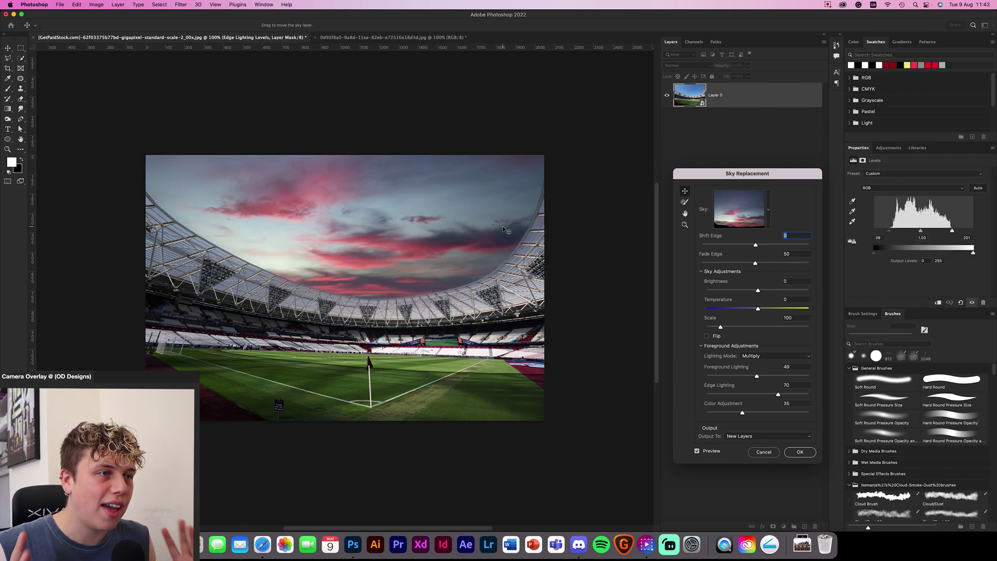
pyautogui.click(750, 223)
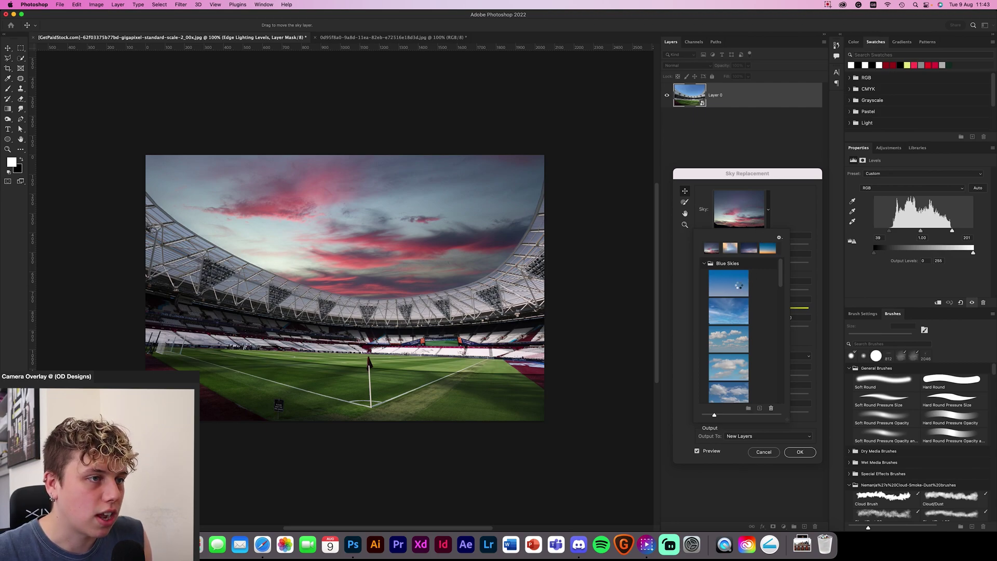
pyautogui.click(738, 285)
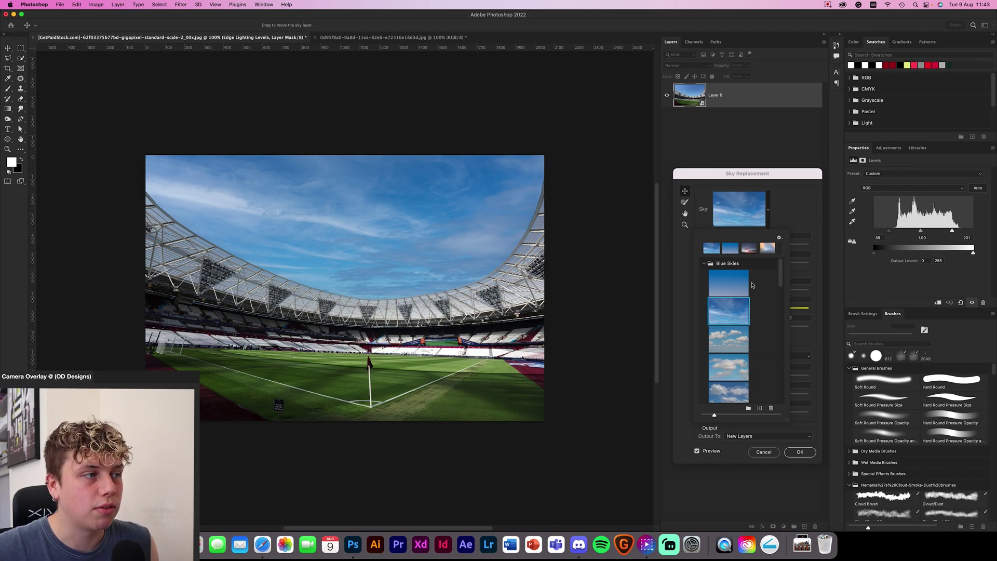
pyautogui.click(780, 221)
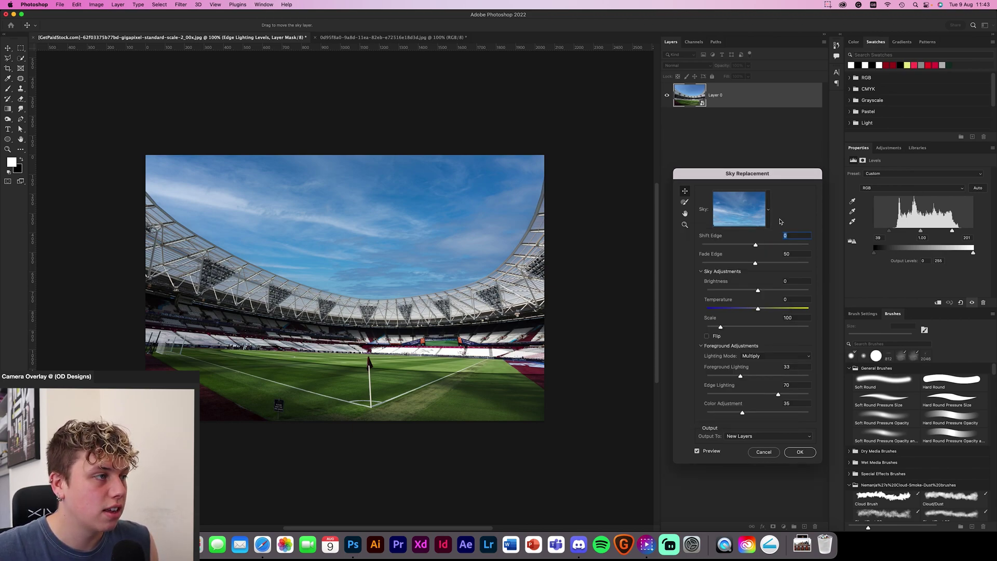
# Compare the photo with the preview off and on, and try the Blue Skies preset with scattered white clouds.
pyautogui.click(698, 451)
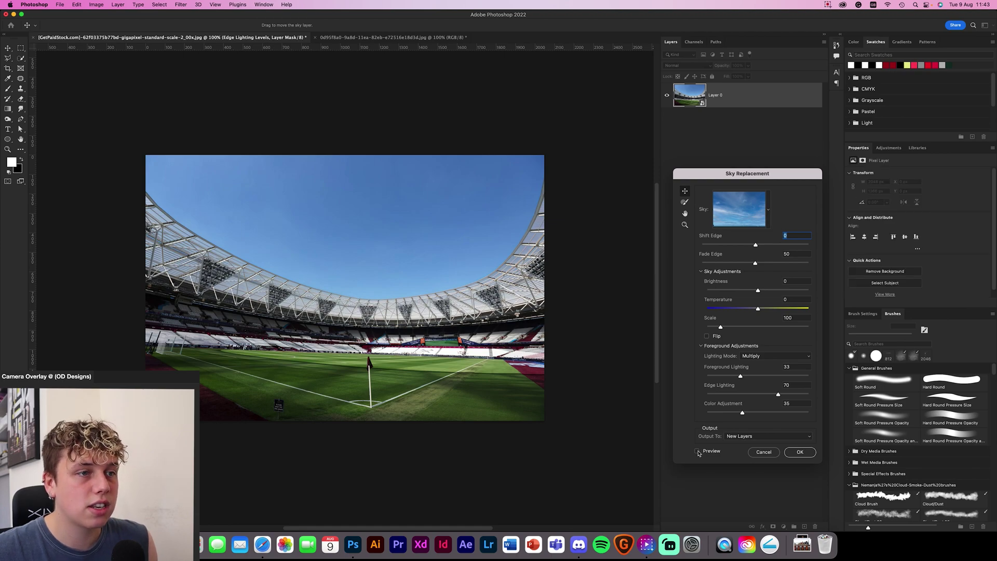
pyautogui.click(697, 451)
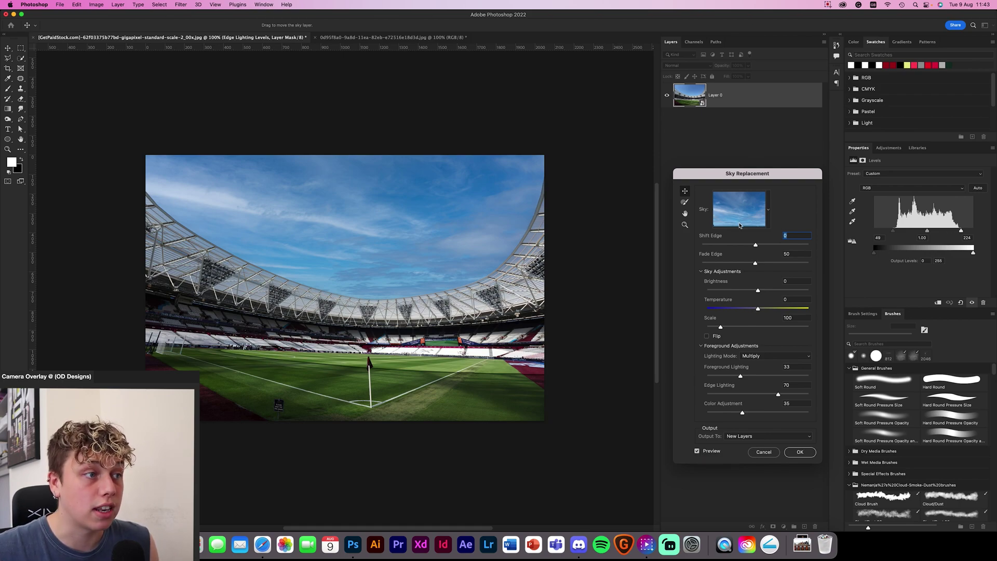
pyautogui.click(744, 214)
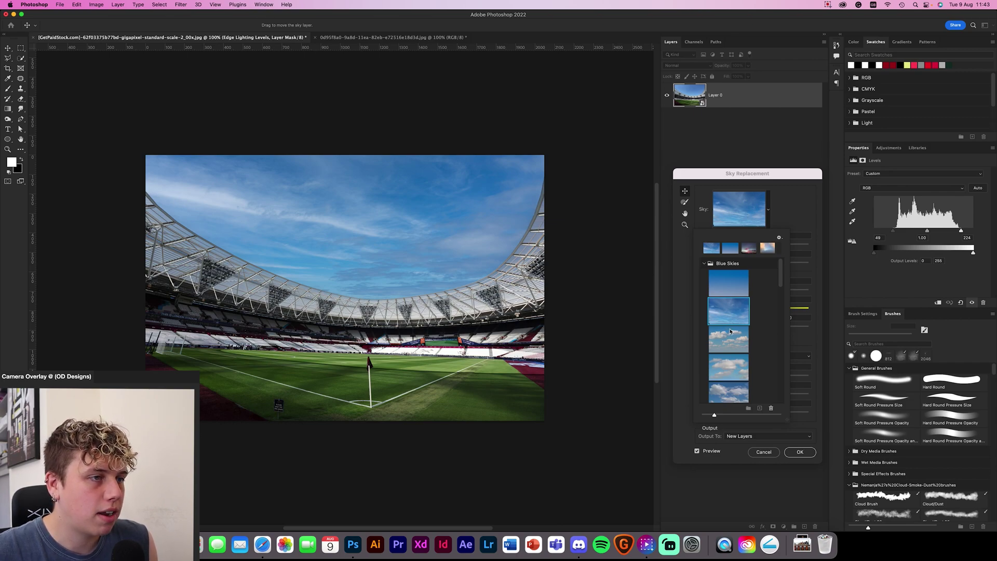
pyautogui.click(729, 331)
pyautogui.click(803, 218)
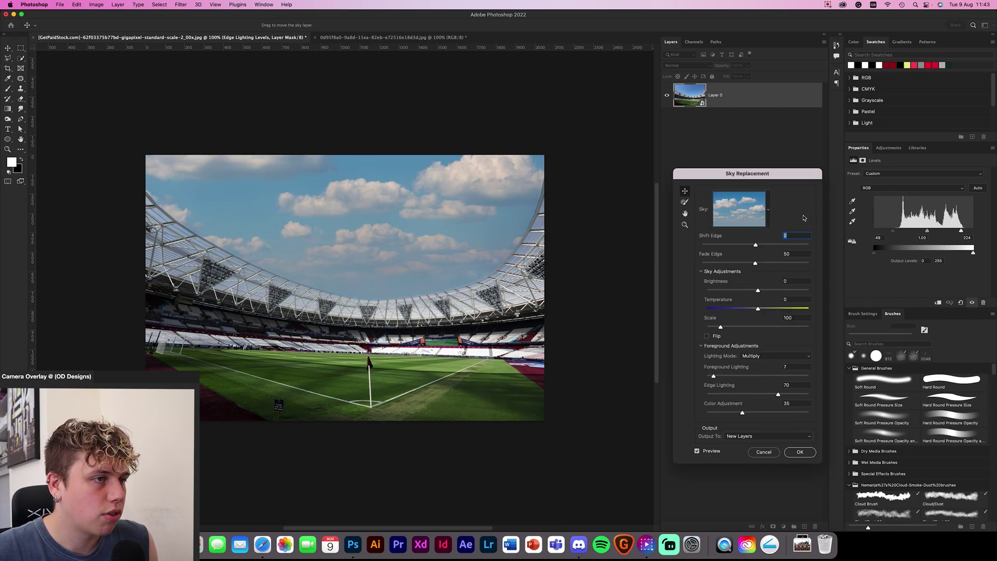
# Choose the Blue Skies preset with dark, dusky wispy clouds as the replacement sky.
pyautogui.click(740, 208)
pyautogui.scroll(-6, 714, 317)
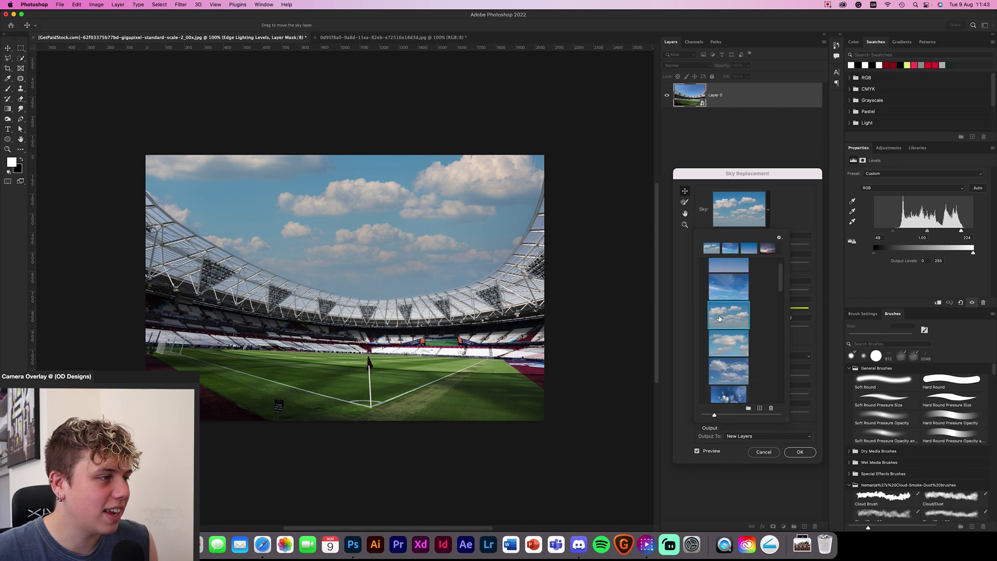
pyautogui.scroll(-1, 719, 319)
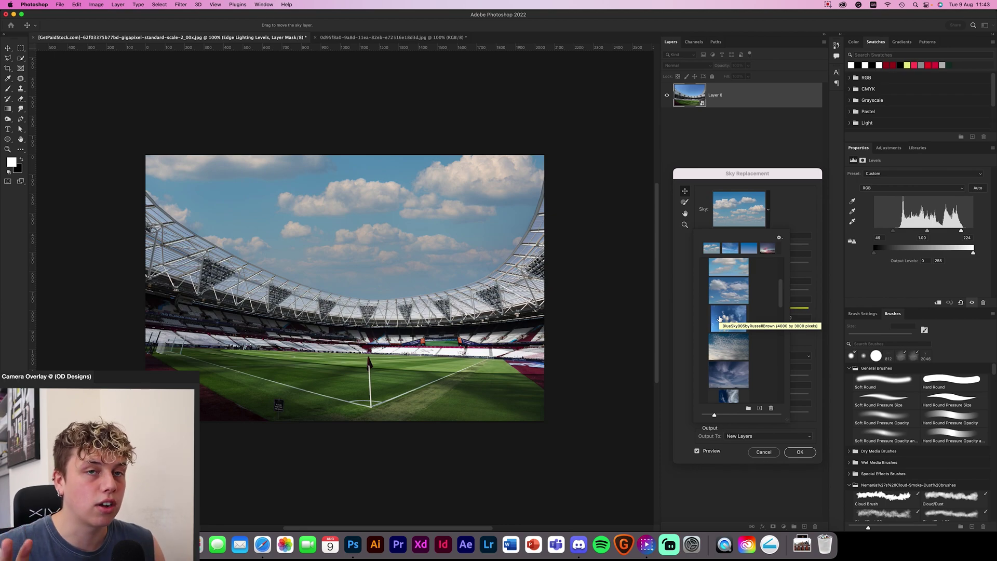
pyautogui.scroll(-2, 738, 323)
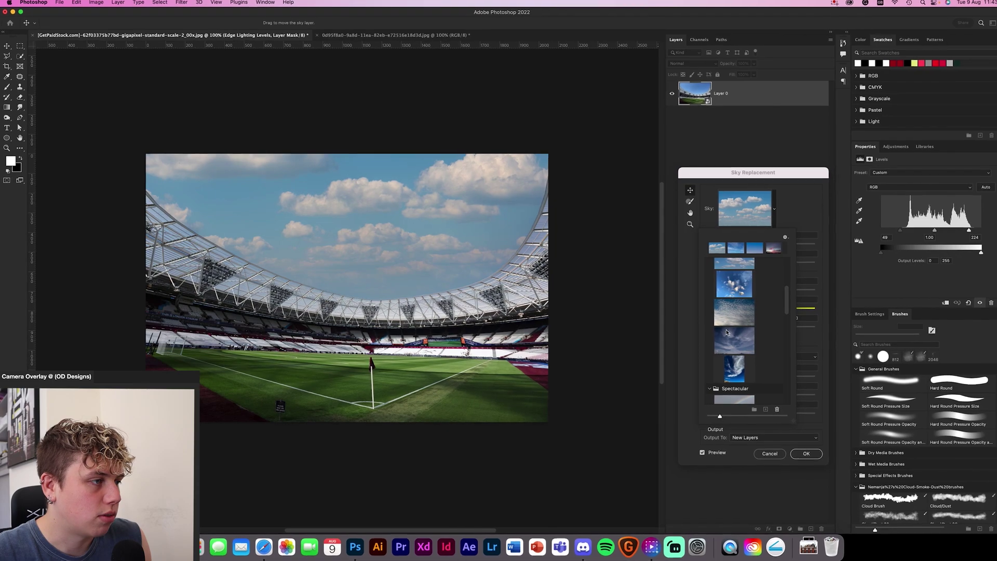
pyautogui.click(735, 336)
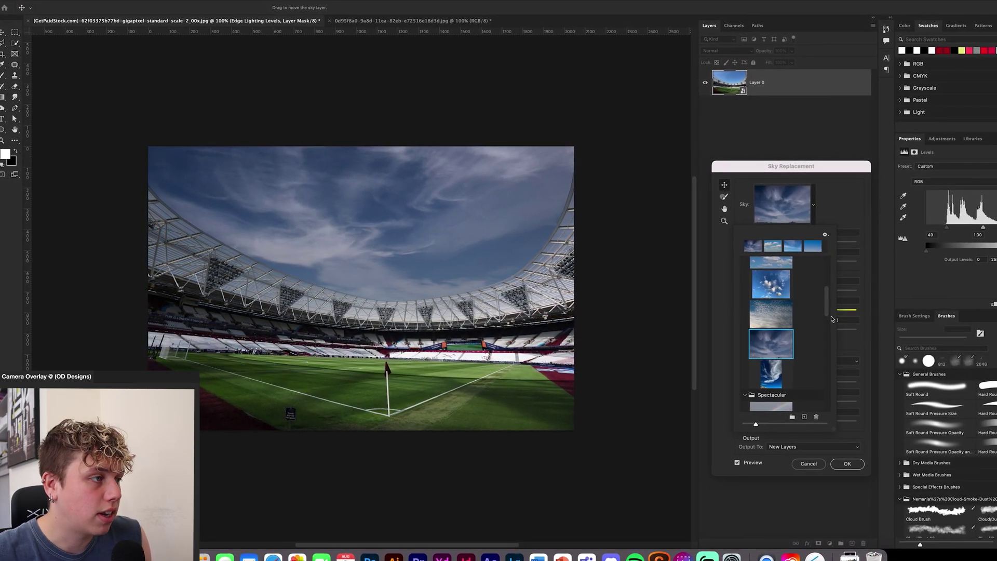
pyautogui.click(639, 252)
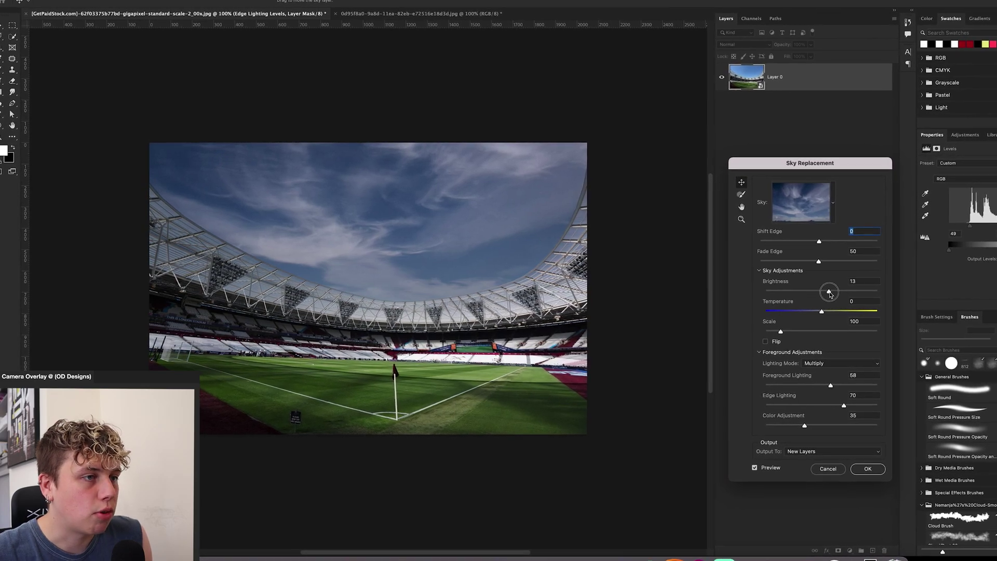
# Set the sky's Brightness to 69, Temperature to -60 and Scale to 102, and compare the result with the preview off and on.
pyautogui.moveTo(811, 291); pyautogui.dragTo(834, 294)
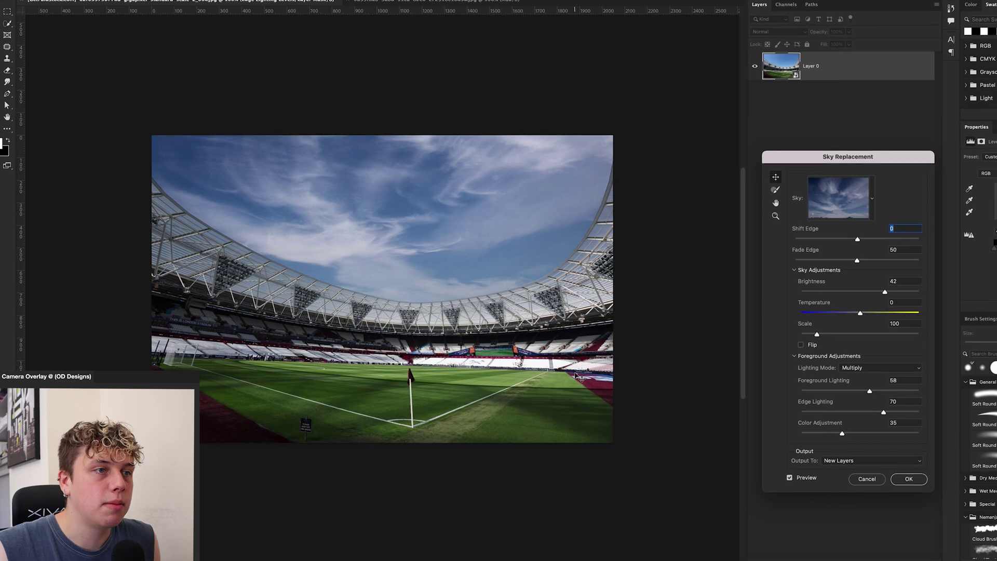
pyautogui.moveTo(871, 315)
pyautogui.mouseDown()
pyautogui.moveTo(828, 314)
pyautogui.moveTo(873, 318)
pyautogui.mouseUp()
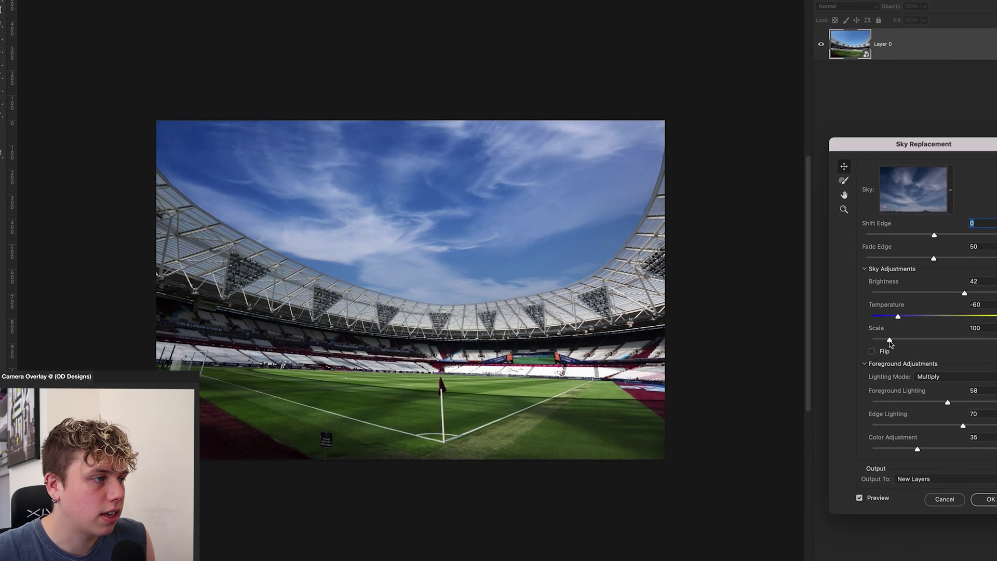
pyautogui.moveTo(900, 341); pyautogui.dragTo(919, 344)
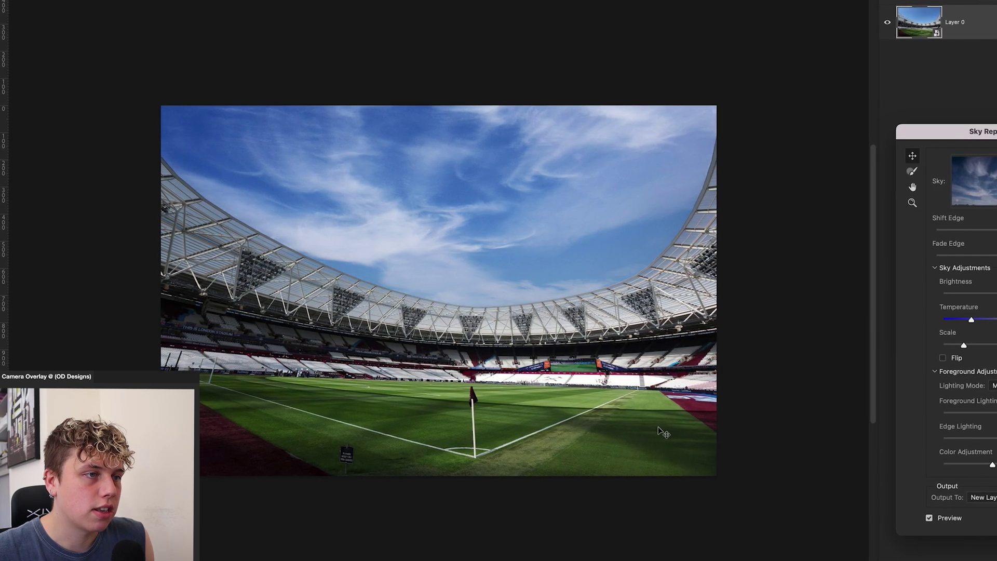
pyautogui.click(941, 521)
pyautogui.click(942, 522)
pyautogui.click(942, 522)
pyautogui.click(942, 521)
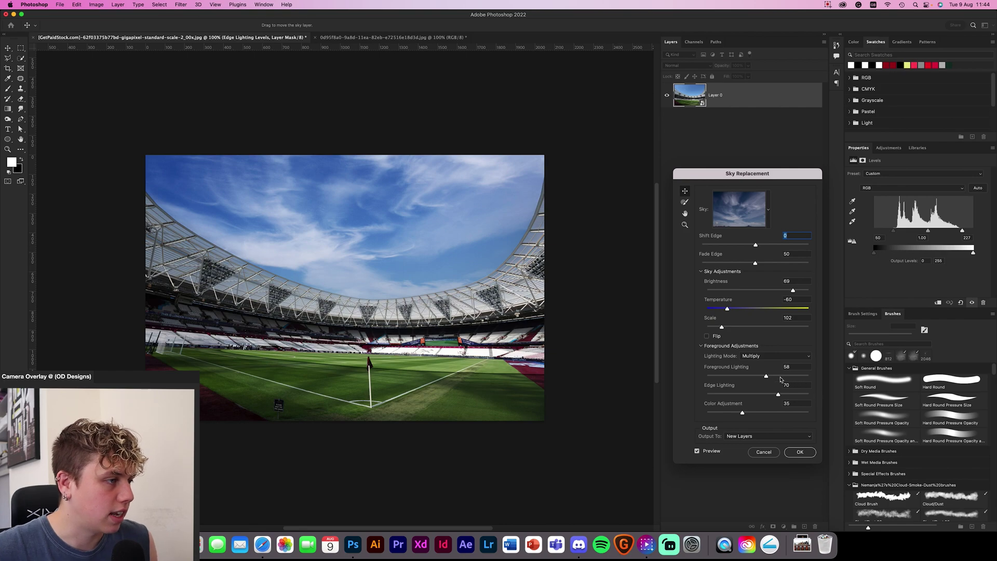
# Set Foreground Lighting to 62, Edge Lighting to 0 and Color Adjustment to 77, and apply the sky as new layers in a collapsed group.
pyautogui.moveTo(766, 376); pyautogui.dragTo(797, 417)
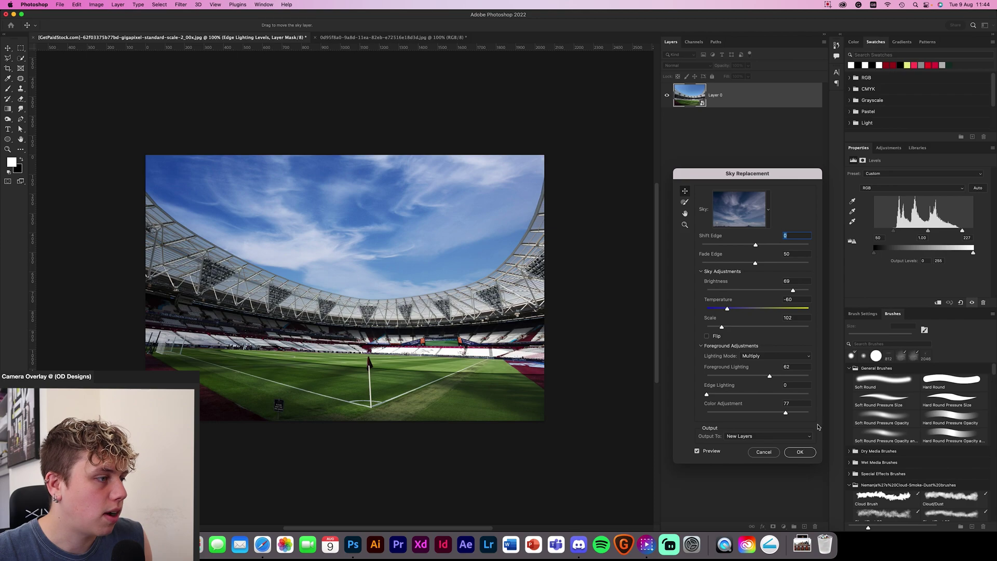
pyautogui.click(799, 451)
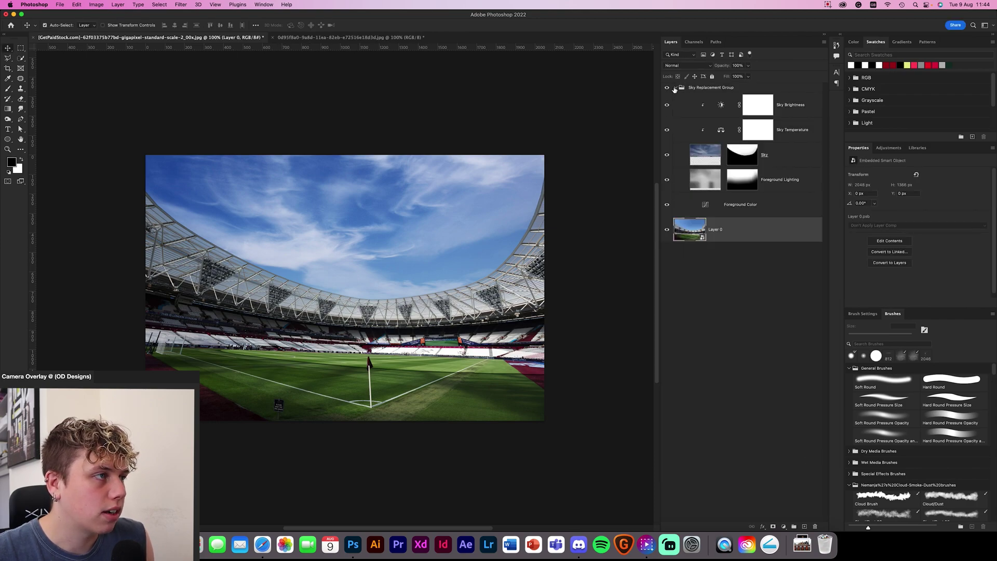
pyautogui.click(677, 88)
pyautogui.click(675, 87)
# Compare the original sky with the cloudy blue sky by repeatedly hiding and showing the Sky Replacement Group.
pyautogui.click(667, 88)
pyautogui.click(667, 89)
pyautogui.click(668, 88)
pyautogui.click(667, 88)
pyautogui.click(668, 88)
pyautogui.click(667, 88)
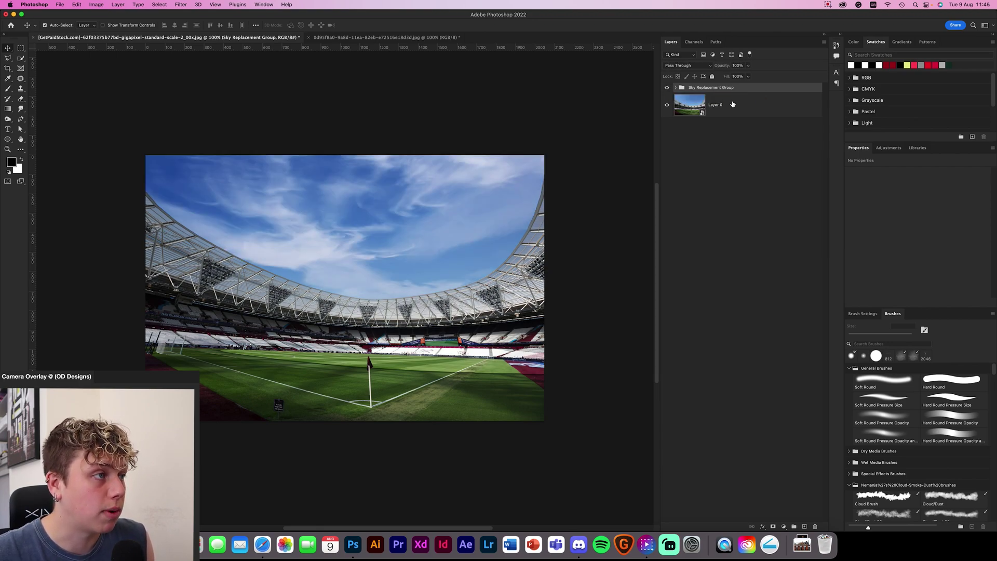
# Start Sky Replacement on Layer 0 and choose the Spectacular preset with the fiery red and purple sunset.
pyautogui.click(76, 4)
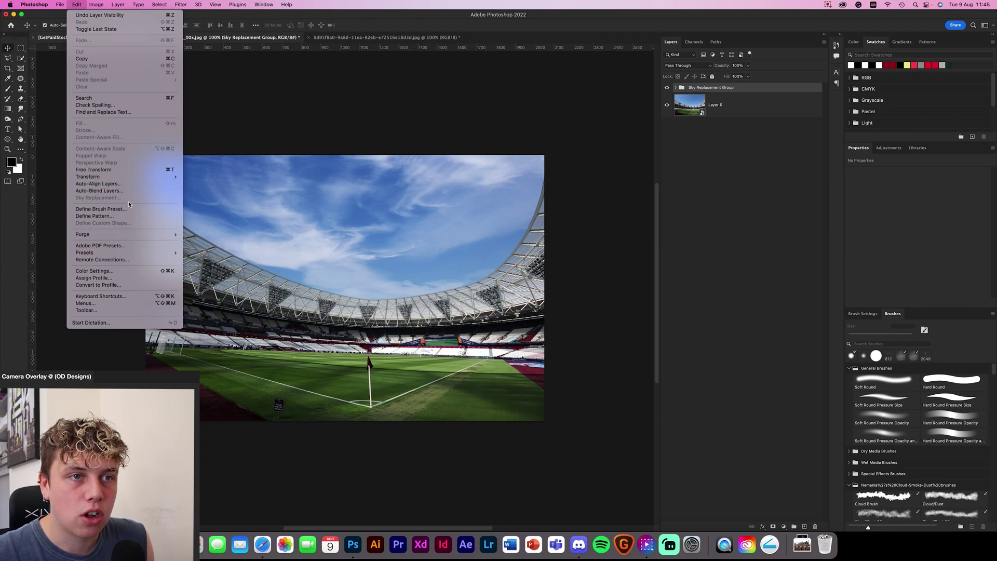
pyautogui.click(740, 105)
pyautogui.click(741, 104)
pyautogui.click(77, 4)
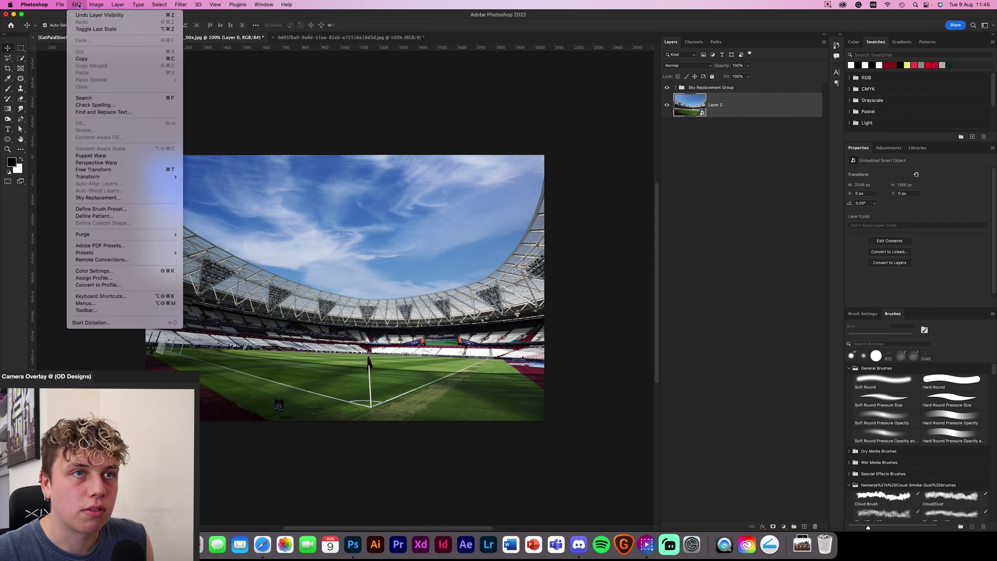
pyautogui.click(109, 209)
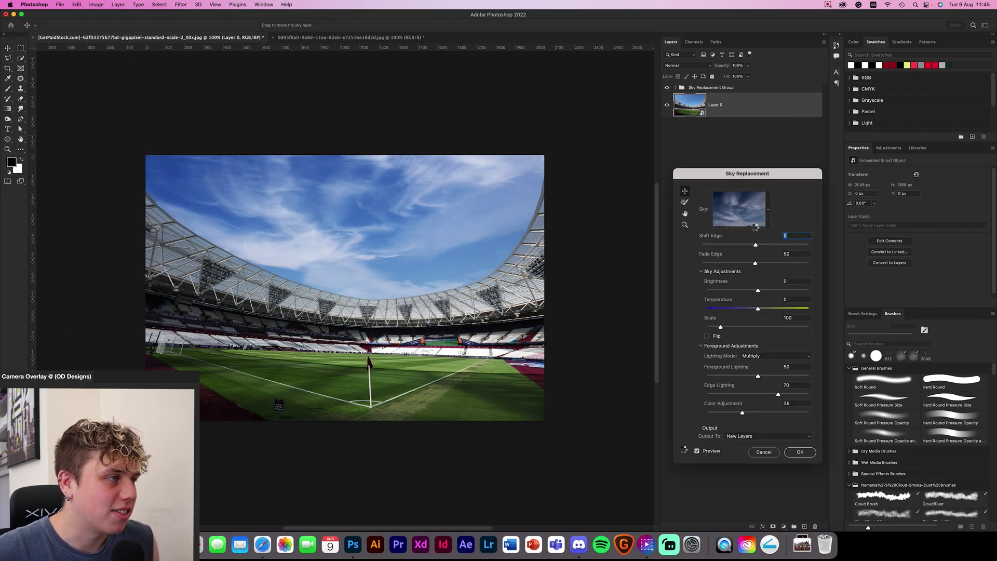
pyautogui.click(756, 211)
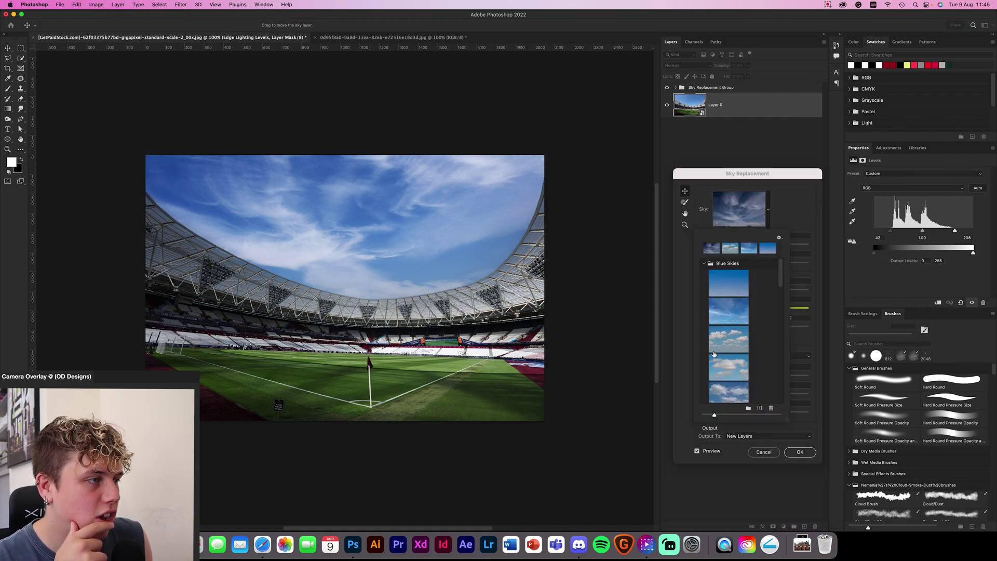
pyautogui.scroll(-10, 713, 354)
pyautogui.click(736, 268)
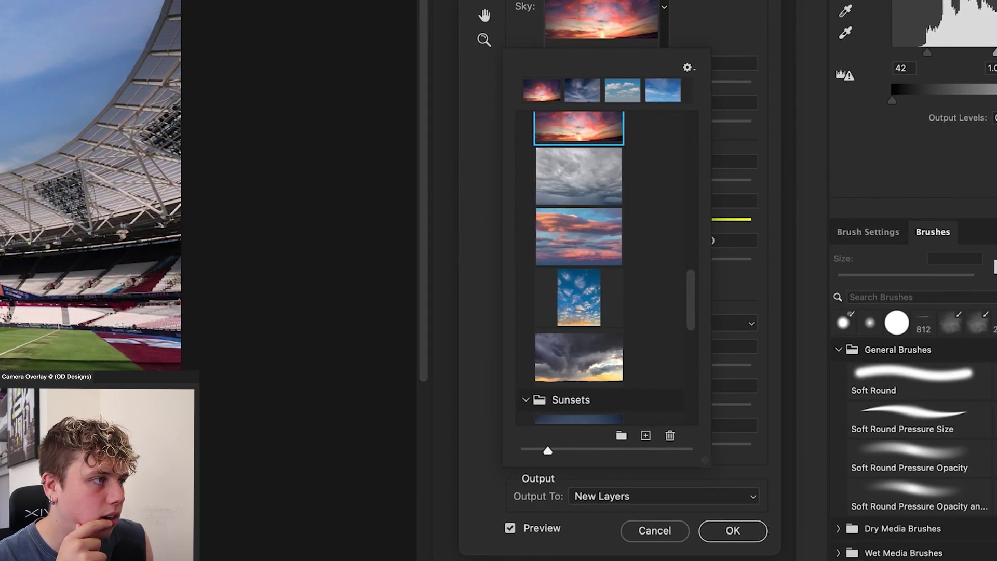
pyautogui.click(719, 421)
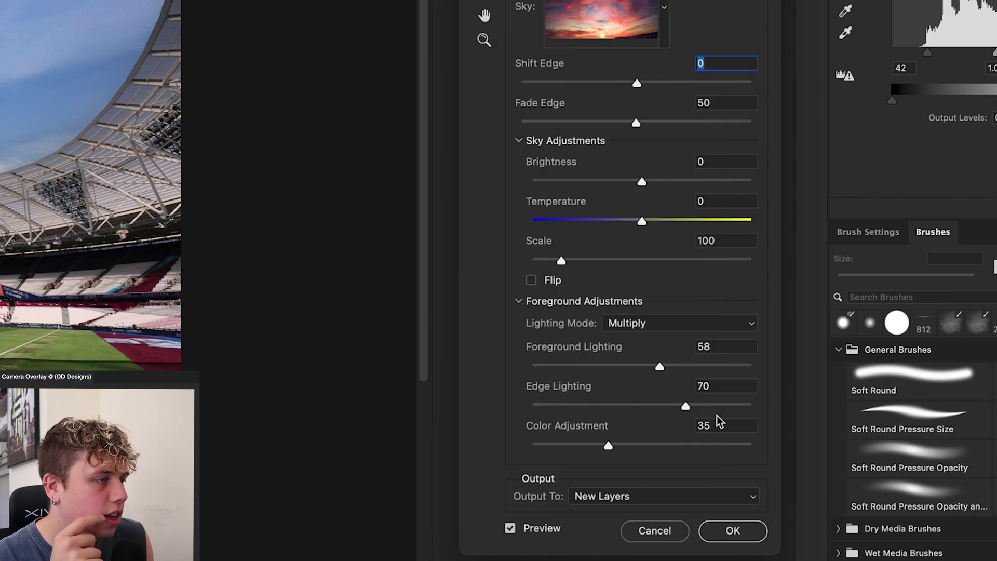
# Cancel the sky replacement, hide the existing Sky Replacement Group, and start Sky Replacement on Layer 0 again.
pyautogui.click(662, 535)
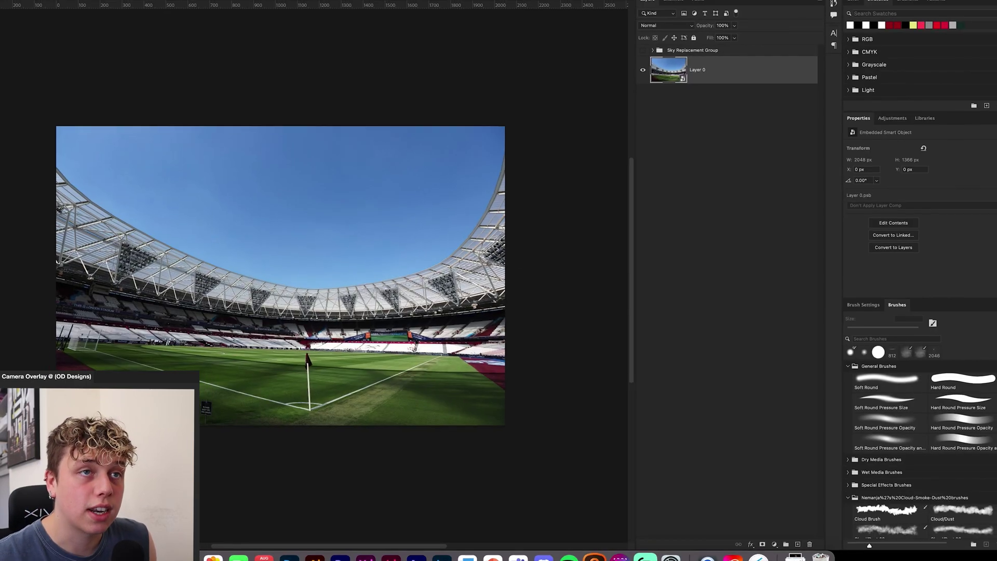
pyautogui.click(76, 4)
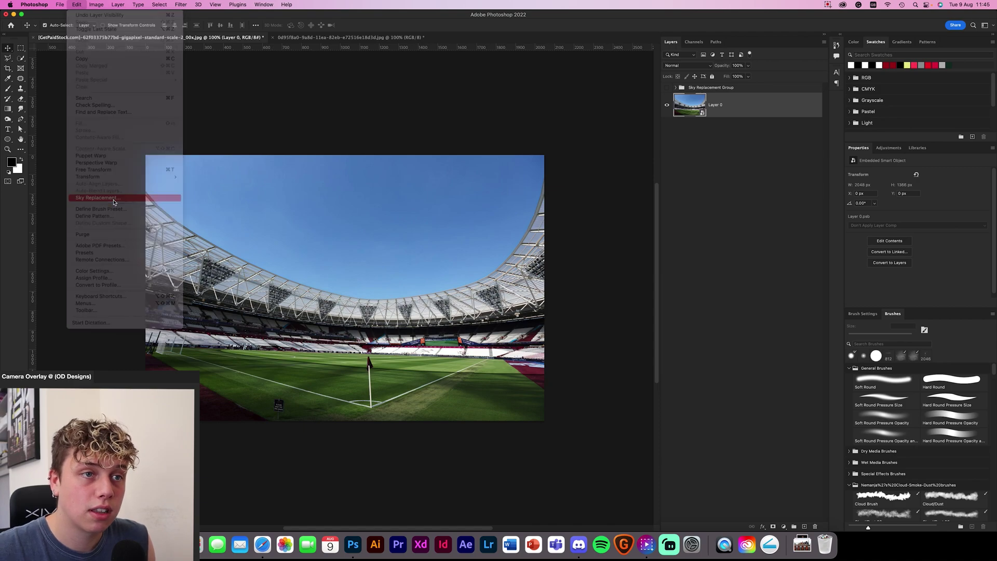
pyautogui.click(101, 197)
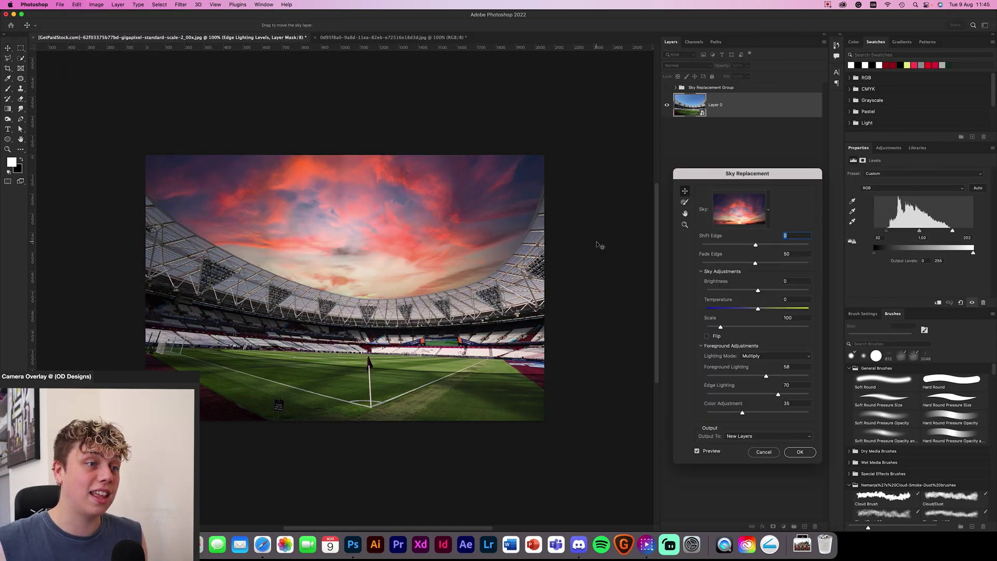
# Set Shift Edge to 20, and adjust the sunset sky to Brightness 28, Temperature -19 and Scale 102.
pyautogui.moveTo(755, 245)
pyautogui.mouseDown()
pyautogui.moveTo(731, 251)
pyautogui.moveTo(793, 245)
pyautogui.moveTo(756, 245)
pyautogui.moveTo(766, 246)
pyautogui.mouseUp()
pyautogui.moveTo(758, 291); pyautogui.dragTo(722, 328)
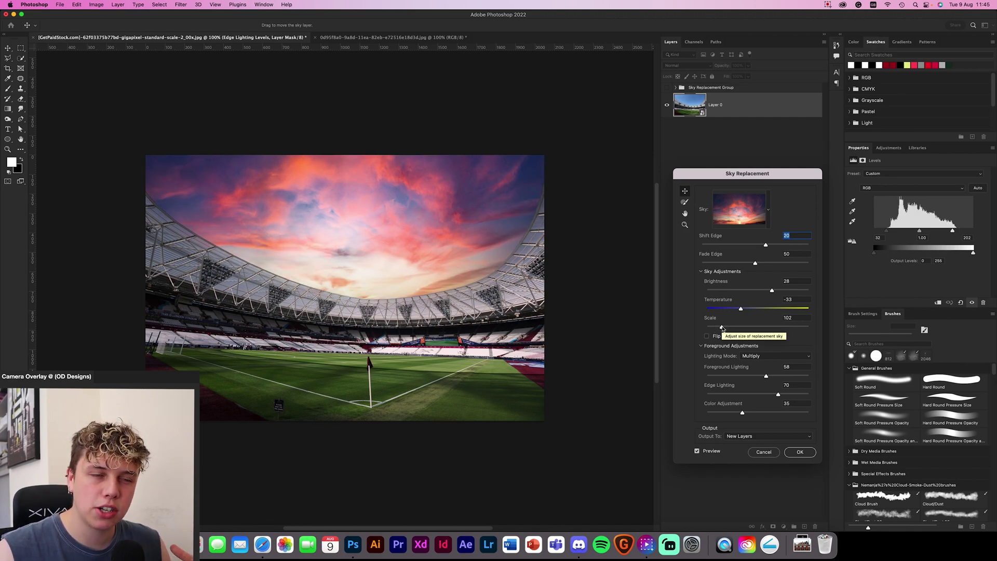
pyautogui.moveTo(741, 308); pyautogui.dragTo(795, 308)
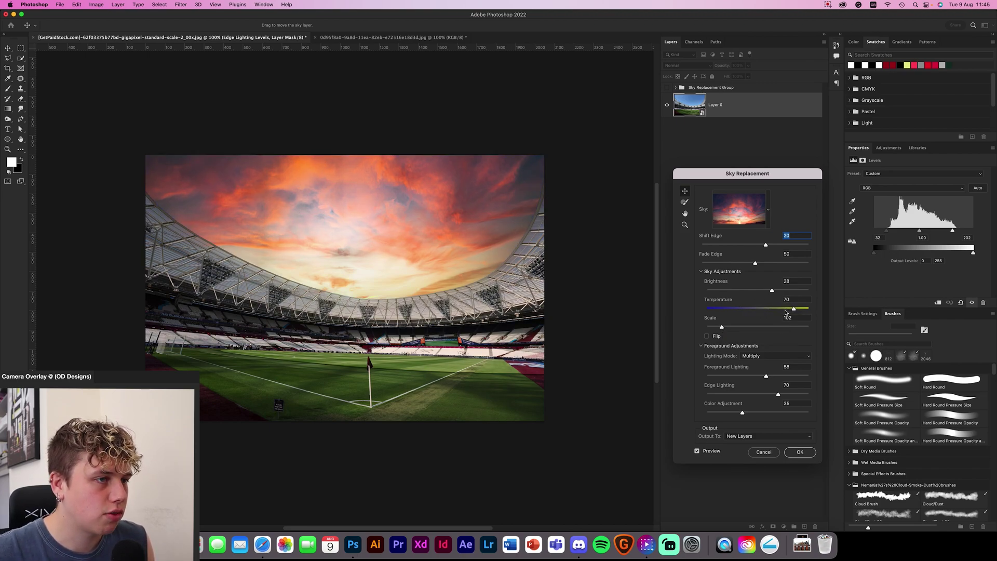
pyautogui.moveTo(785, 312); pyautogui.dragTo(748, 310)
# Set Foreground Lighting to 60, Edge Lighting to 0 and Color Adjustment to 100, and apply the sunset as new layers in a collapsed group.
pyautogui.moveTo(765, 377)
pyautogui.mouseDown()
pyautogui.moveTo(735, 376)
pyautogui.moveTo(755, 376)
pyautogui.mouseUp()
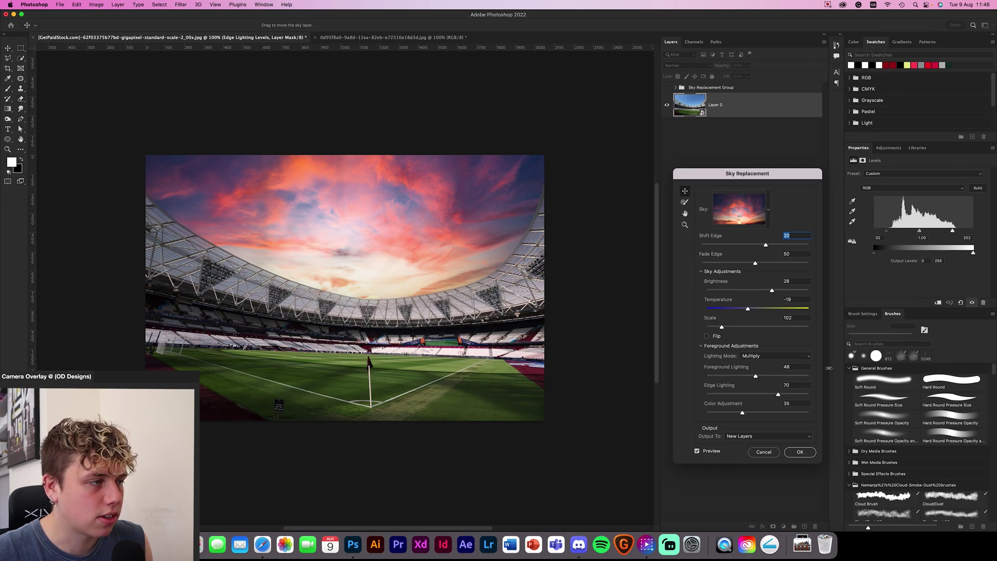
pyautogui.moveTo(749, 411); pyautogui.dragTo(786, 412)
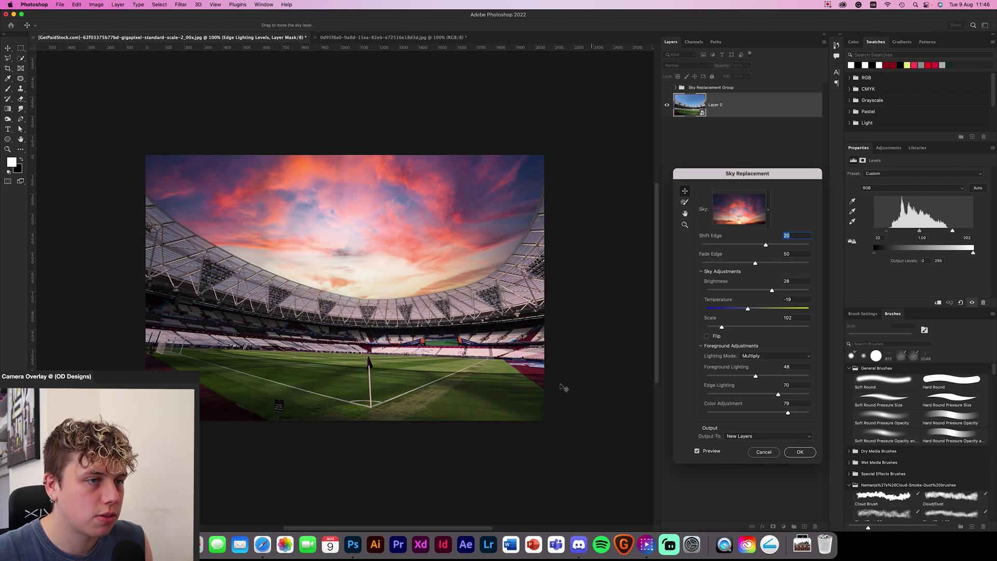
pyautogui.moveTo(791, 413); pyautogui.dragTo(823, 414)
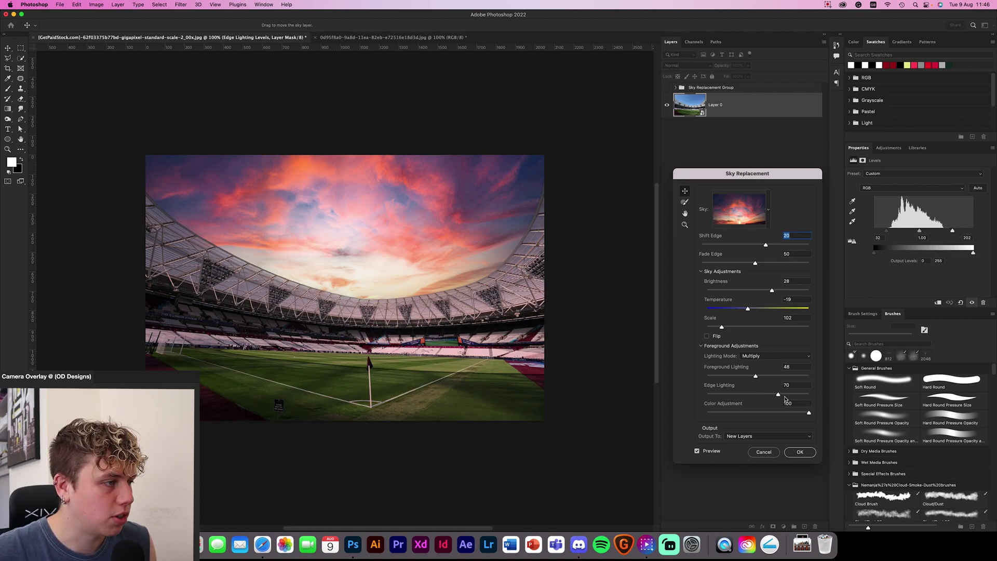
pyautogui.moveTo(776, 394); pyautogui.dragTo(810, 395)
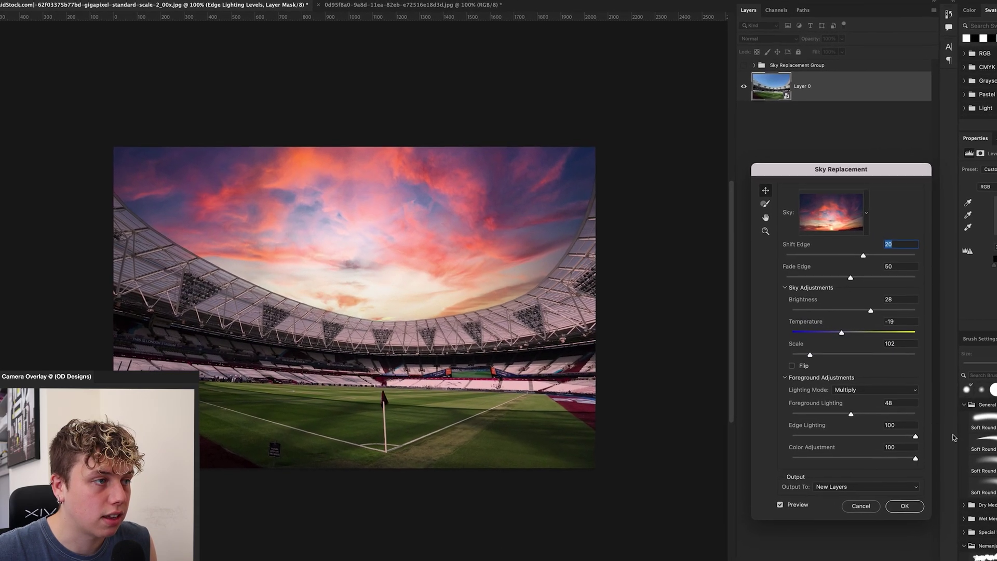
pyautogui.moveTo(953, 452); pyautogui.dragTo(780, 447)
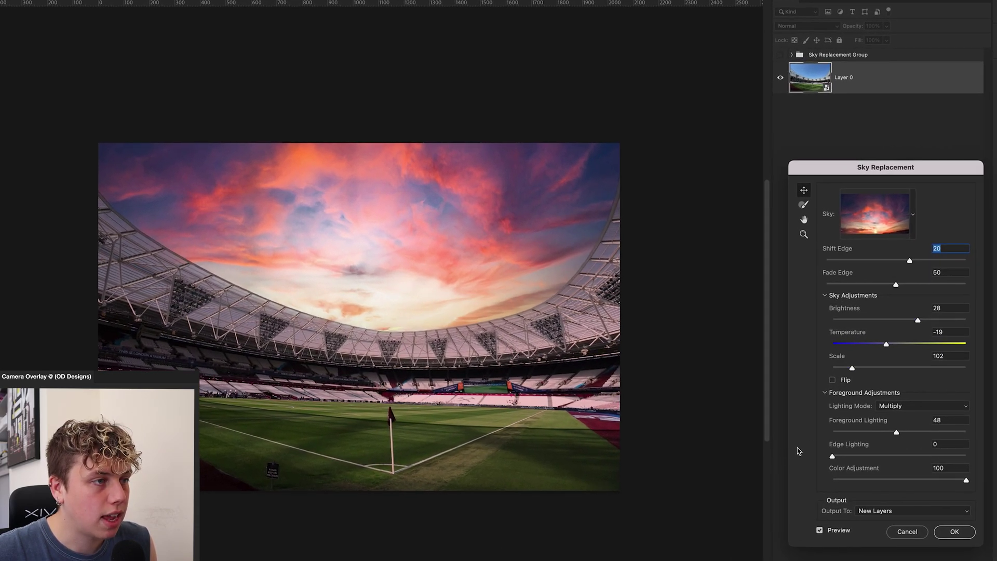
pyautogui.moveTo(896, 432)
pyautogui.mouseDown()
pyautogui.moveTo(854, 433)
pyautogui.moveTo(913, 434)
pyautogui.mouseUp()
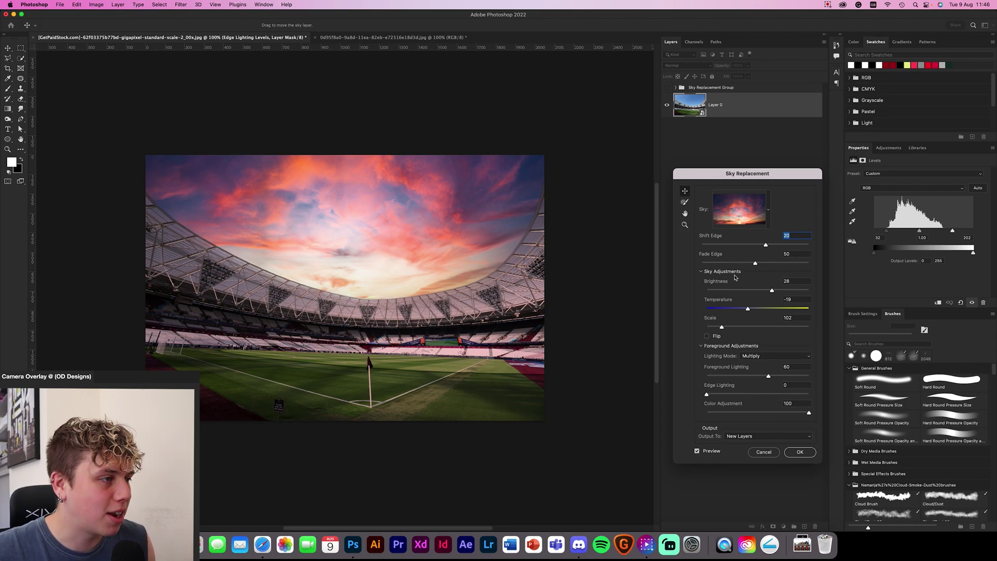
pyautogui.click(800, 452)
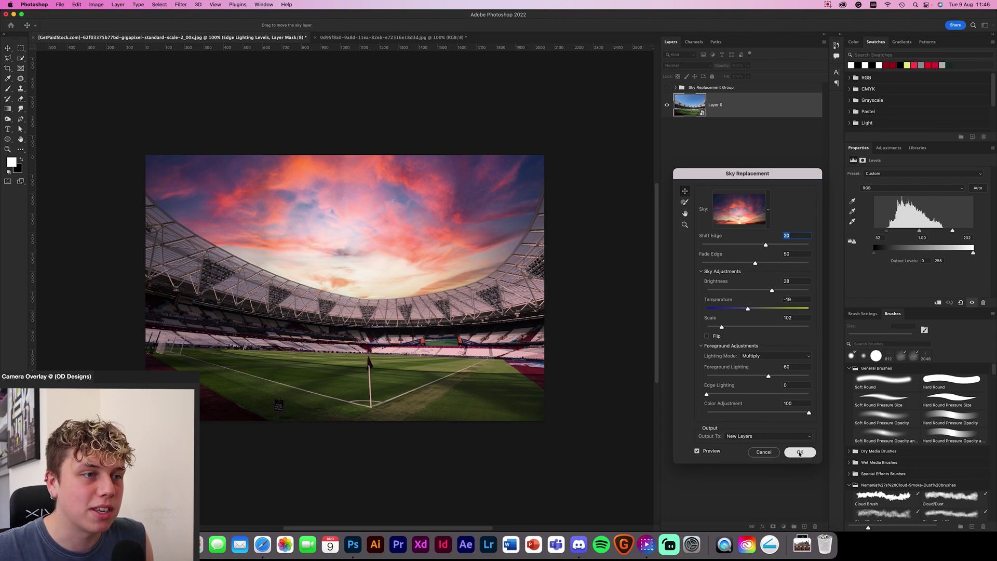
pyautogui.click(675, 98)
# Compare the sunset group with the original by toggling its visibility, and swap it for the blue-sky group.
pyautogui.click(667, 98)
pyautogui.click(668, 98)
pyautogui.click(667, 98)
pyautogui.click(668, 98)
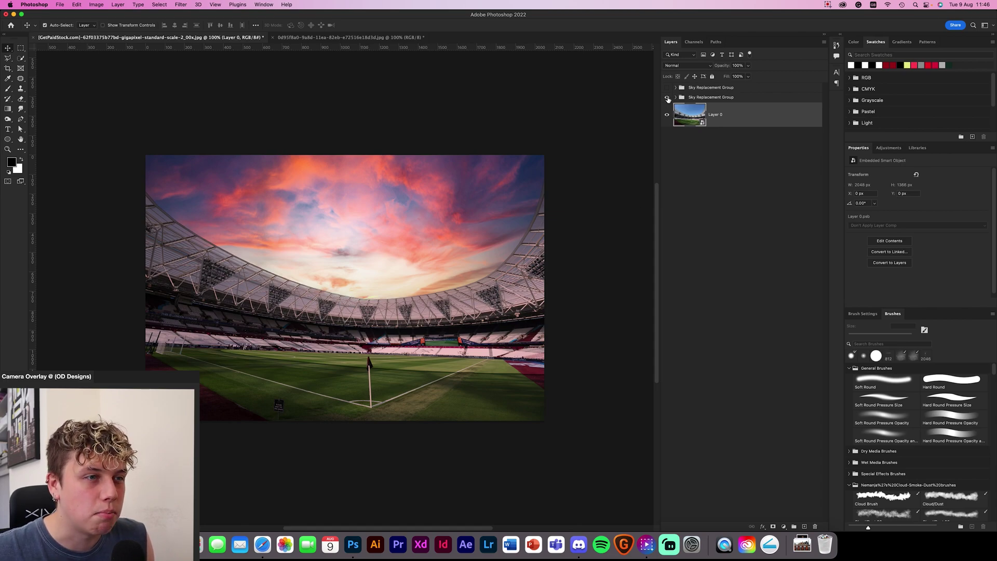
pyautogui.click(668, 98)
pyautogui.click(667, 88)
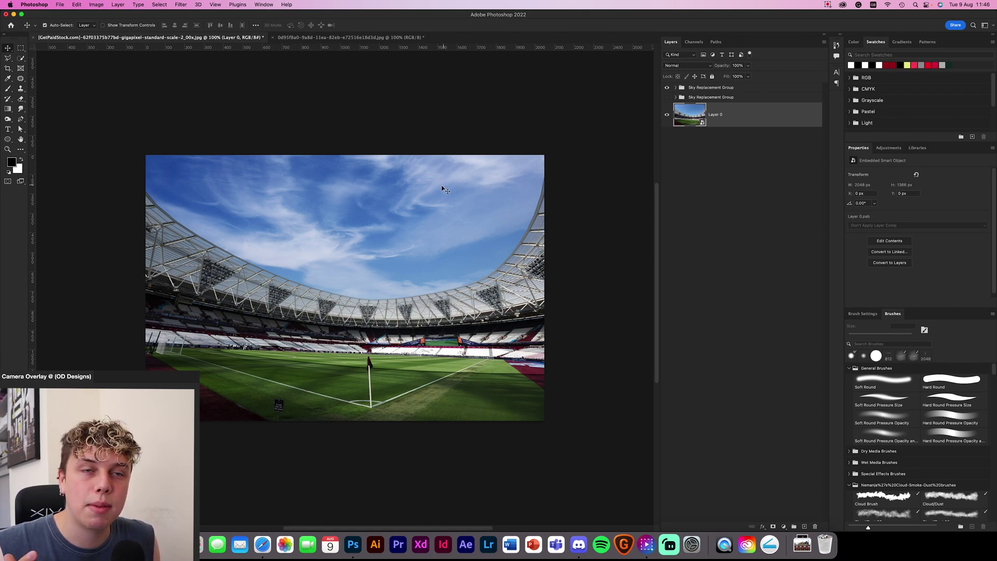
# Switch to the floodlight stadium photo and compare its original and pink sunset skies by toggling the Sky Replacement Group.
pyautogui.click(326, 120)
pyautogui.click(333, 38)
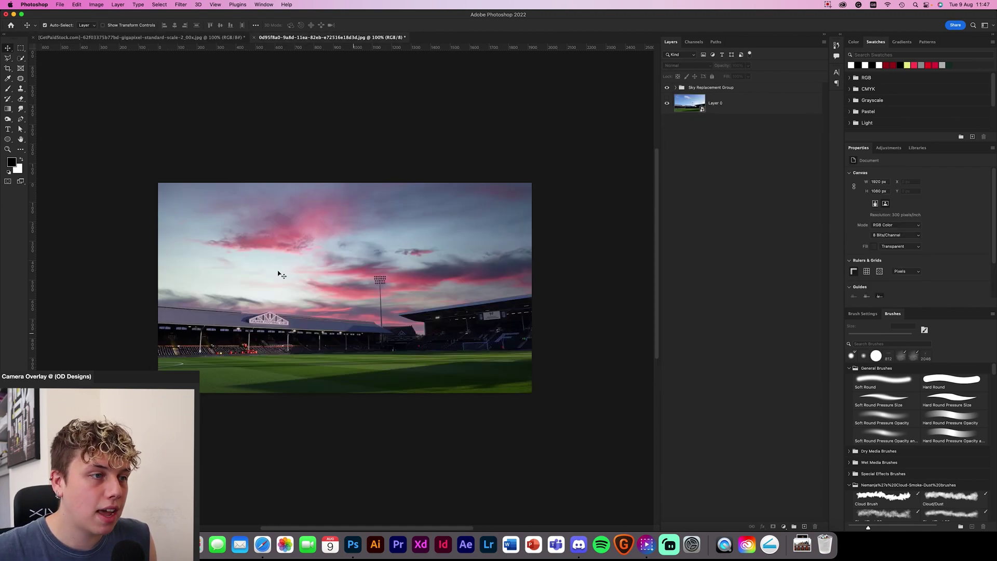
pyautogui.click(667, 88)
pyautogui.click(667, 88)
pyautogui.click(668, 88)
pyautogui.click(668, 88)
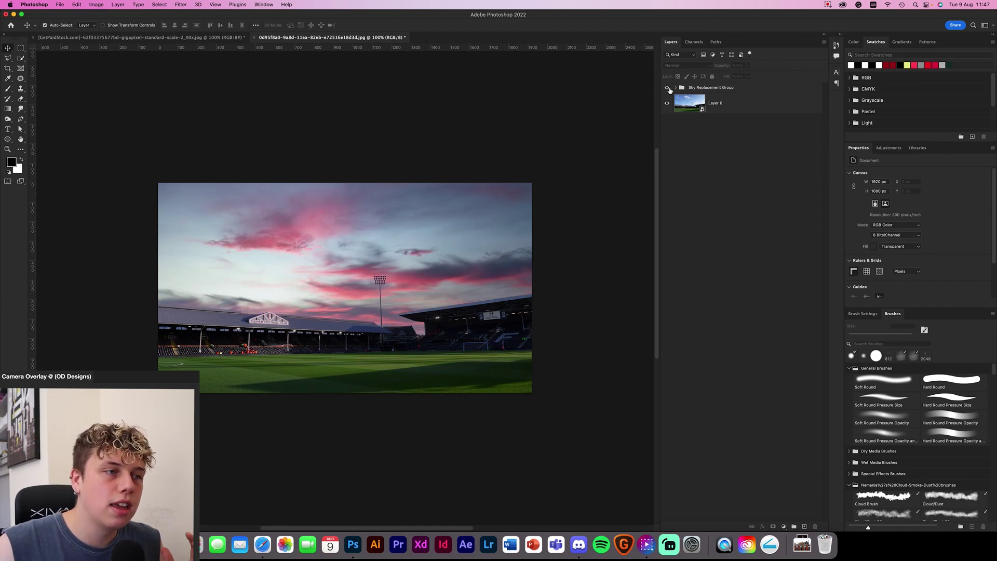